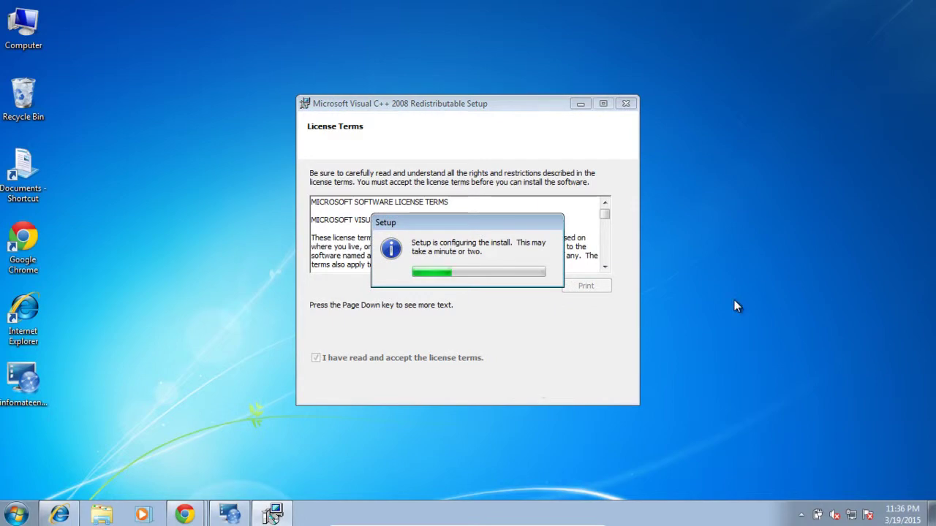
Close the Visual C++ 2008 Redistributable setup and launch the infomateenterprisenew.exe installer from the desktop, allowing it to make changes.
click(595, 389)
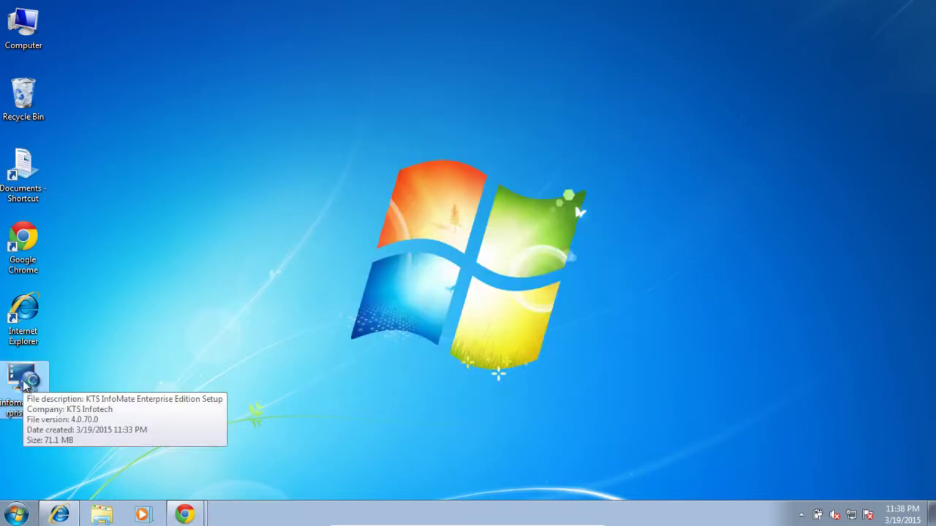
double_click(23, 381)
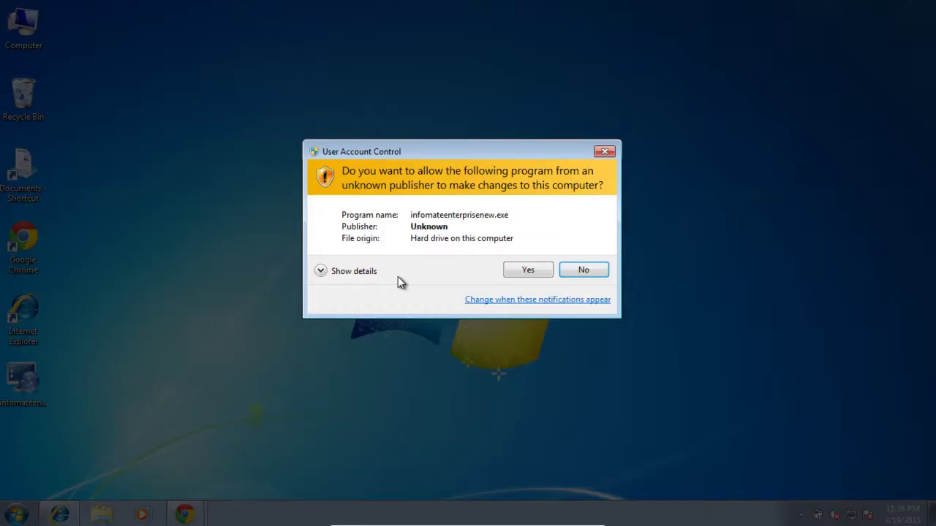
click(541, 270)
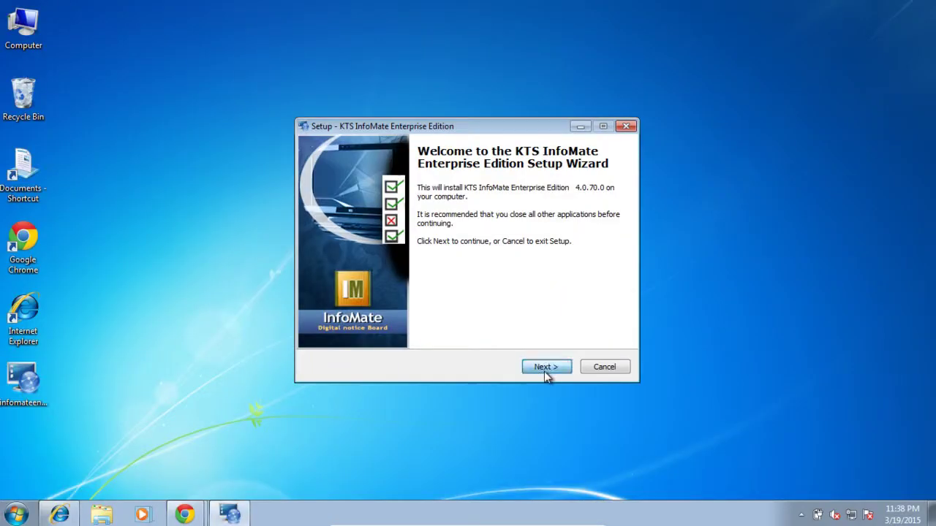
Accept the InfoMate license agreement and continue past the system requirements to the component configuration.
click(544, 367)
click(398, 331)
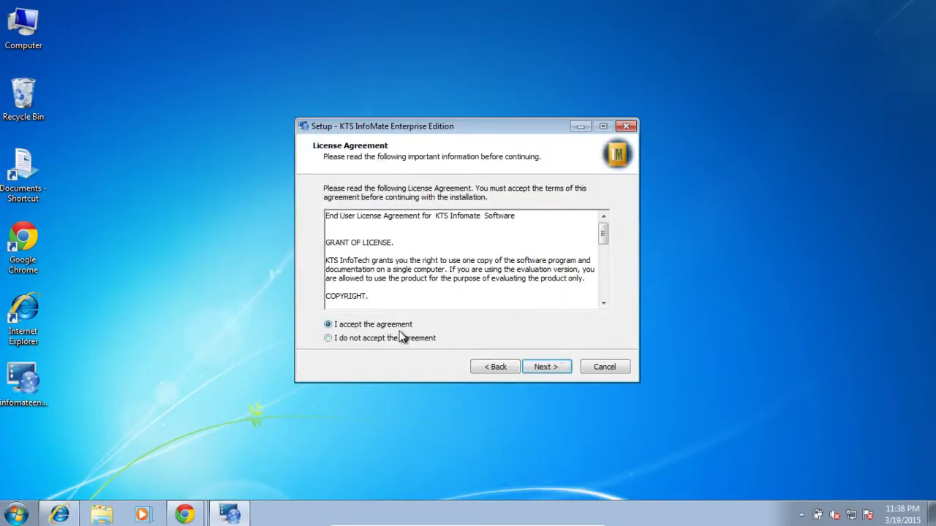
click(554, 373)
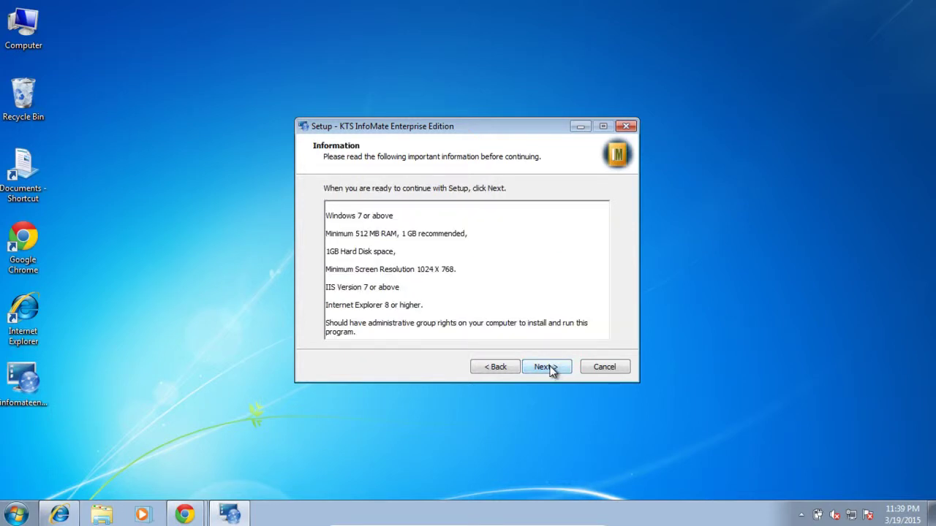
click(547, 368)
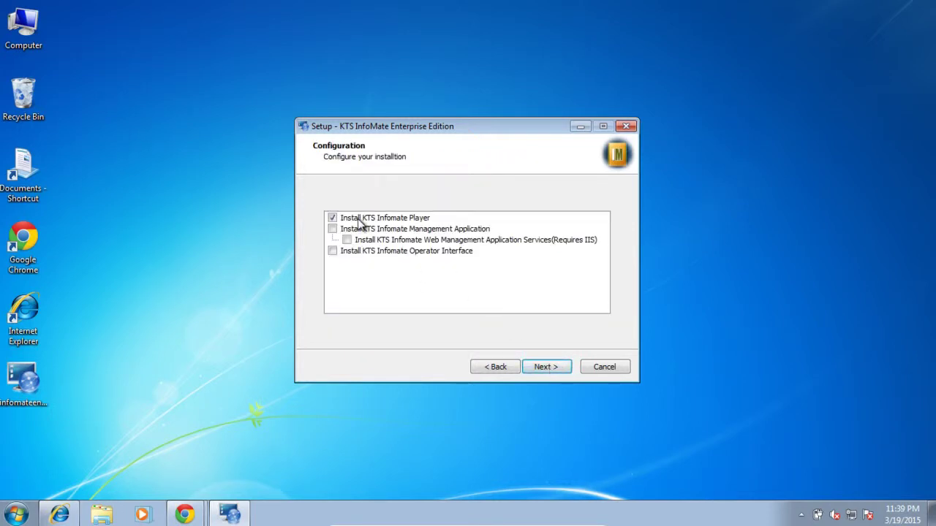
Keep only Infomate Player selected and set it up as Just For Me with the instance name Adams.
click(542, 365)
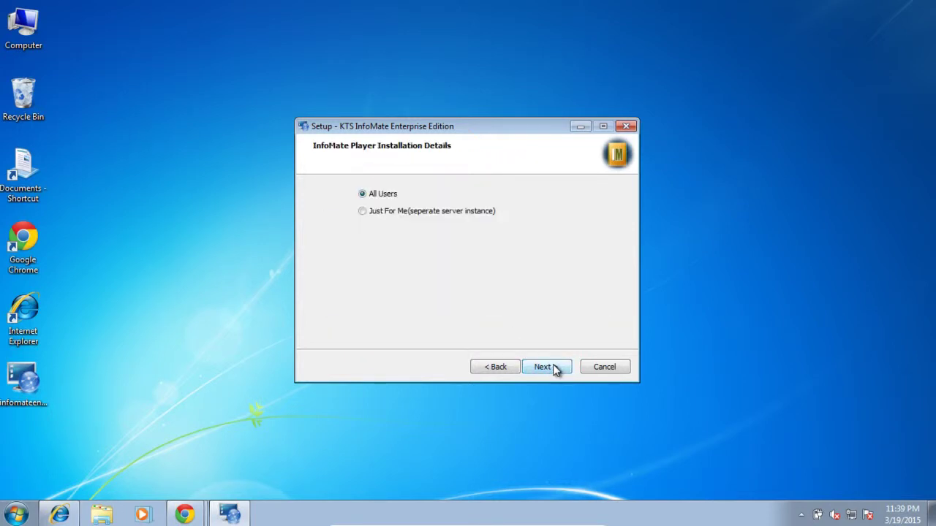
click(422, 213)
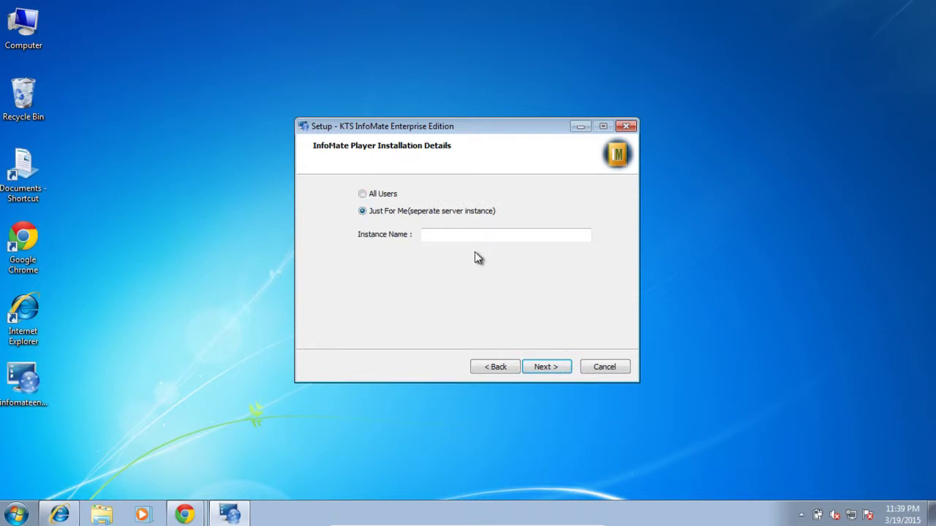
text(Adams)
click(553, 371)
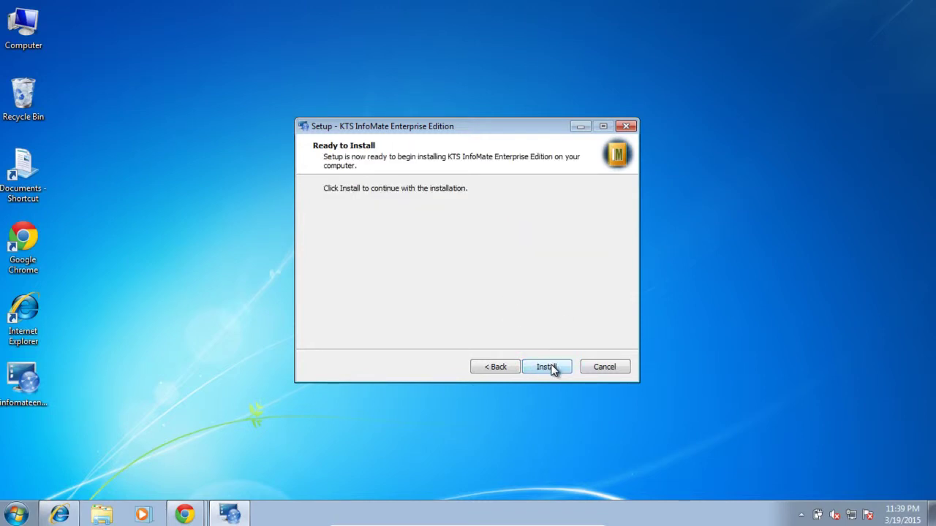
Install the player with an immediate computer restart and sign in to the Infomate Server account.
click(553, 371)
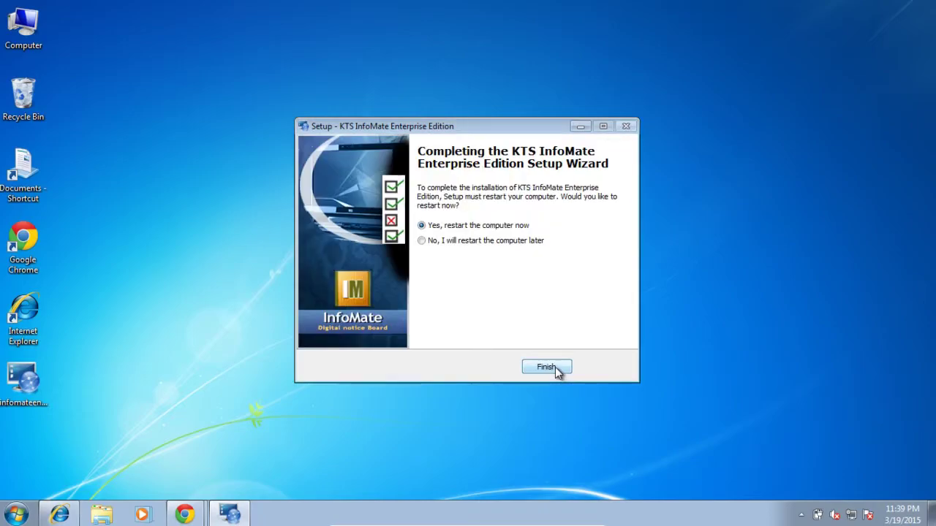
click(554, 367)
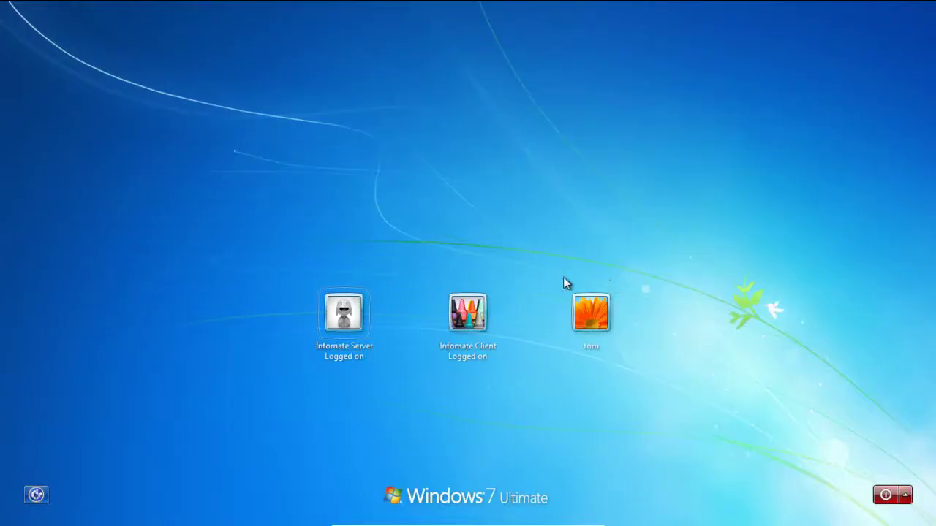
click(345, 311)
key(Return)
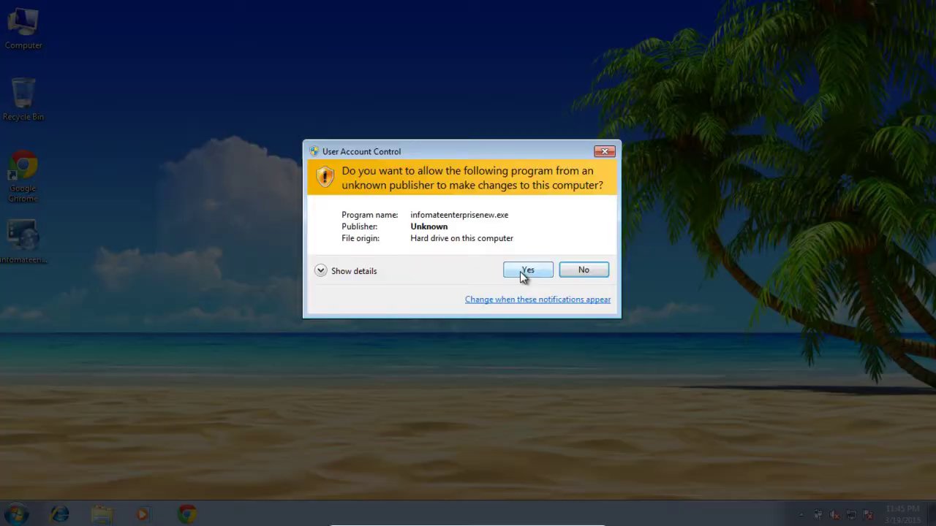
Allow infomateenterprisenew.exe to make changes, accept its license agreement and continue to the component configuration.
click(520, 271)
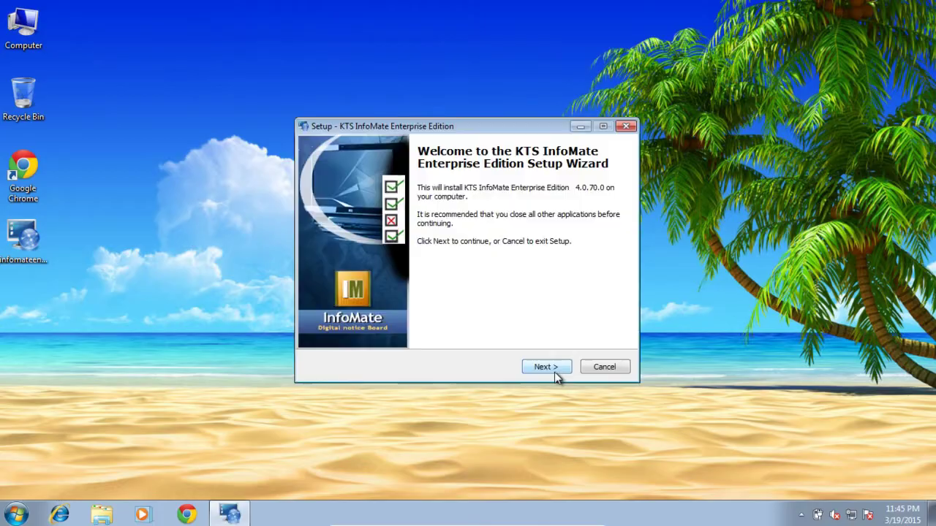
click(552, 370)
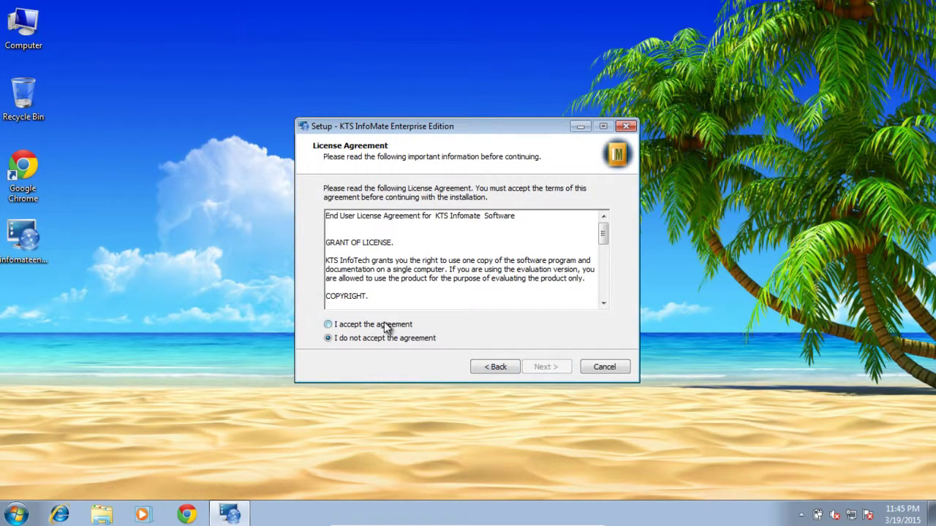
click(387, 327)
click(556, 366)
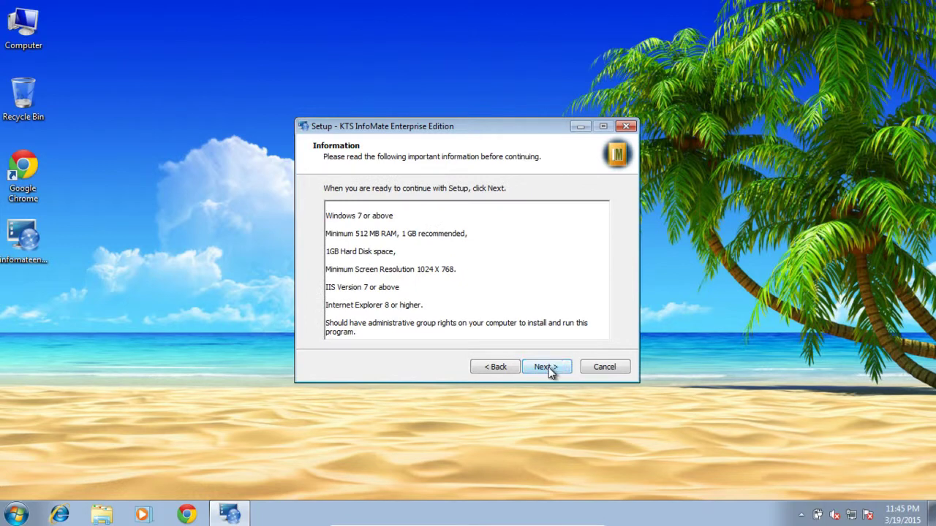
click(549, 369)
Deselect the Player, select the Management Application with its web services and the Operator Interface, and use the Microsoft Access database.
click(332, 218)
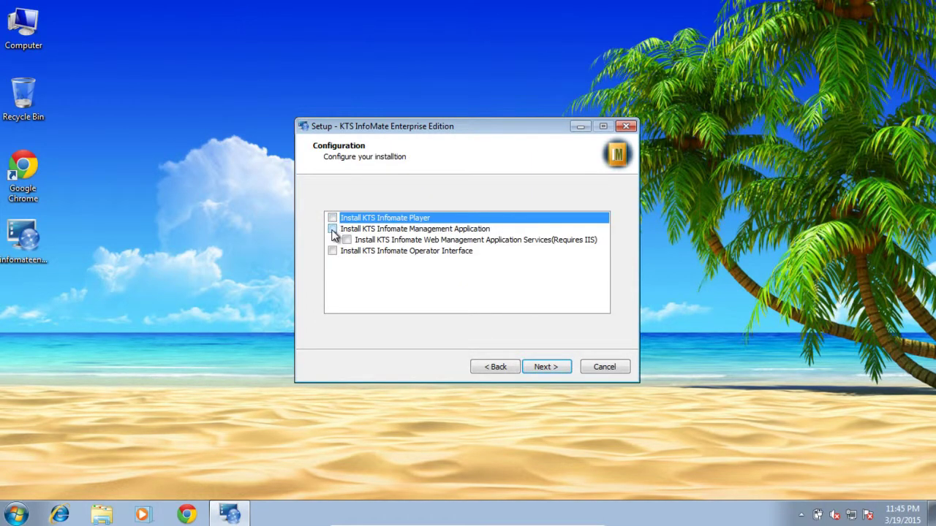
click(332, 228)
click(332, 252)
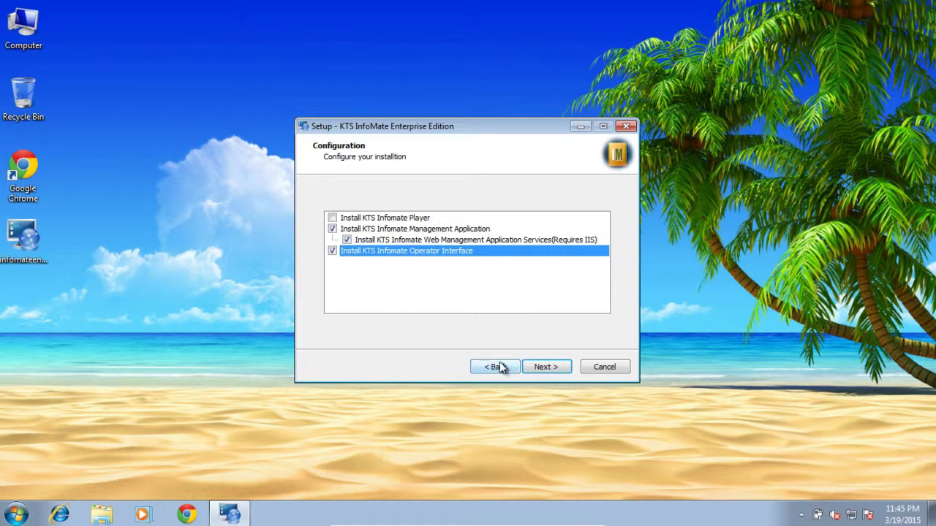
click(545, 367)
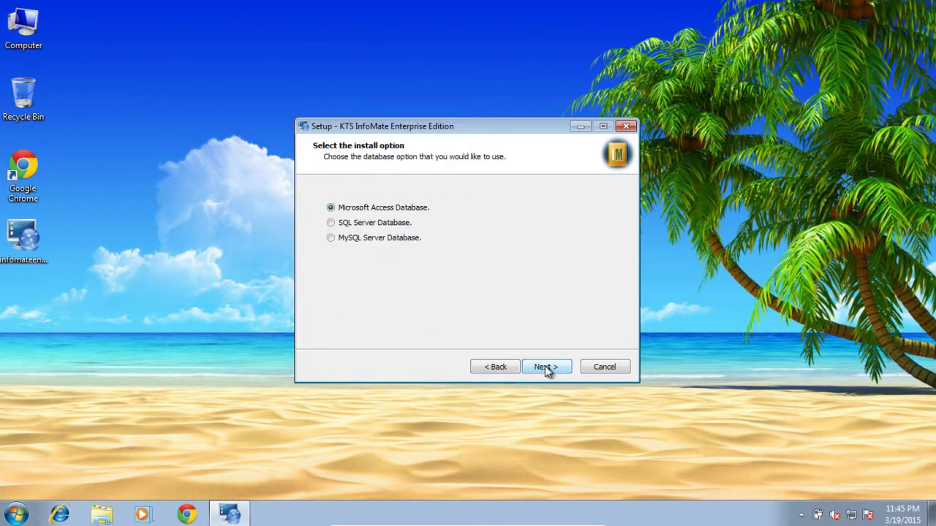
click(347, 224)
click(344, 209)
click(553, 371)
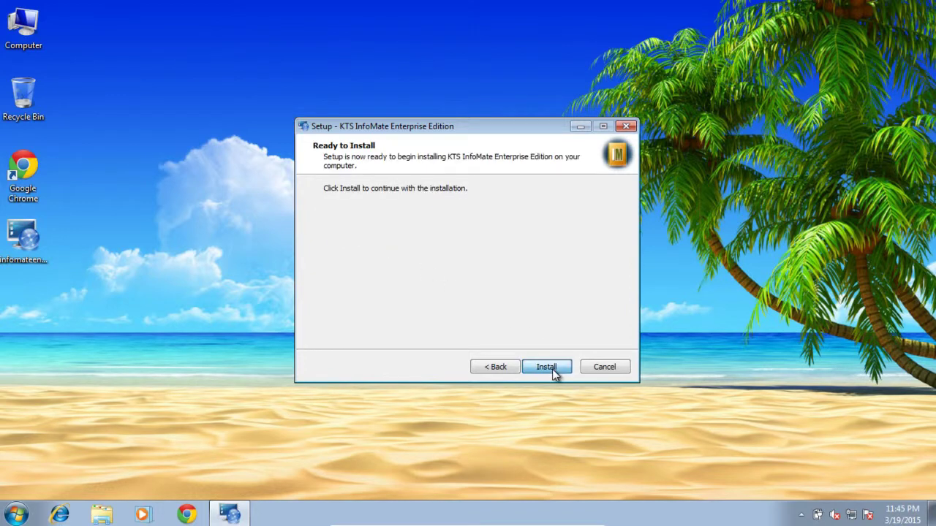
Install the selected components with an immediate restart and sign in to the Infomate Server account with its password.
click(553, 372)
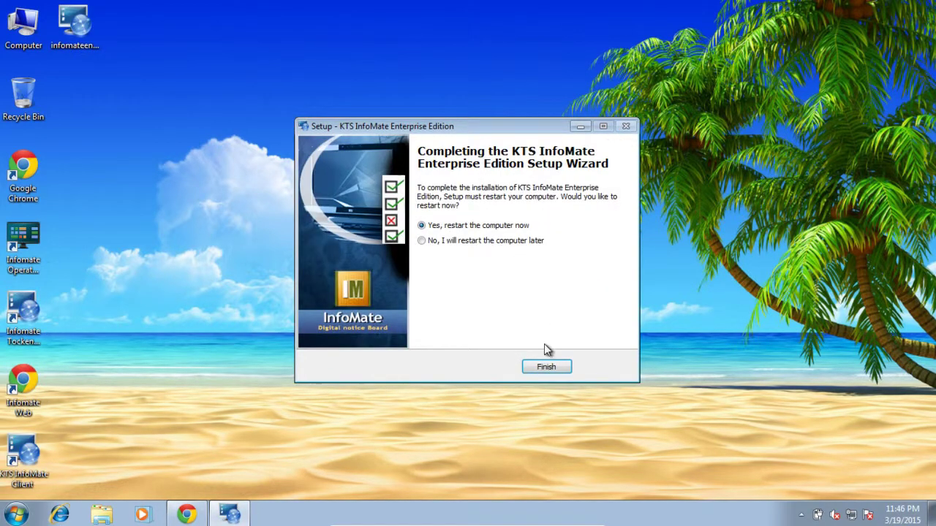
click(546, 367)
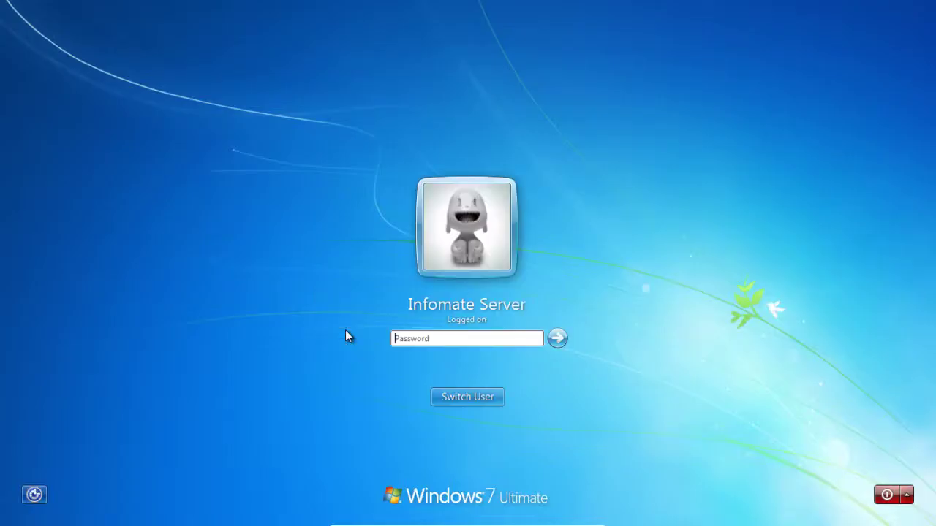
text(********)
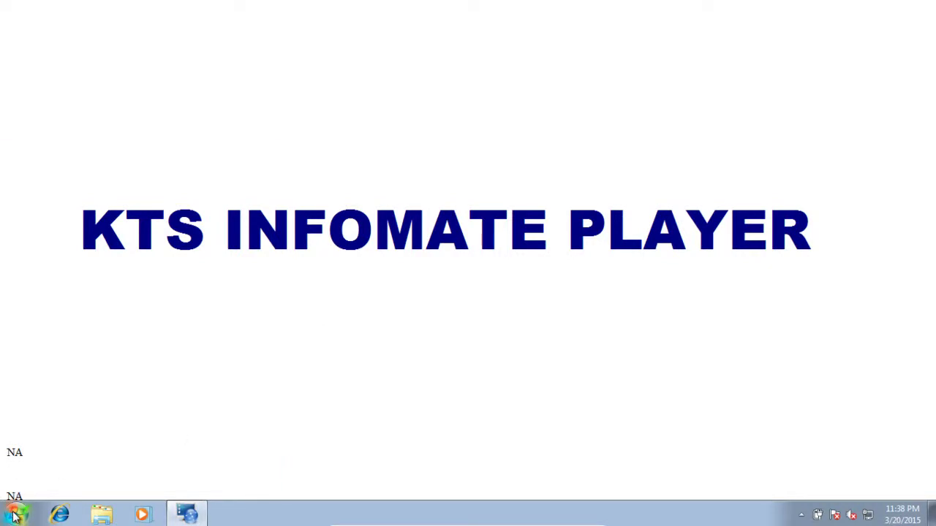
Leave the running Infomate Player session by switching to another Windows user.
click(14, 516)
mouse_move(240, 479)
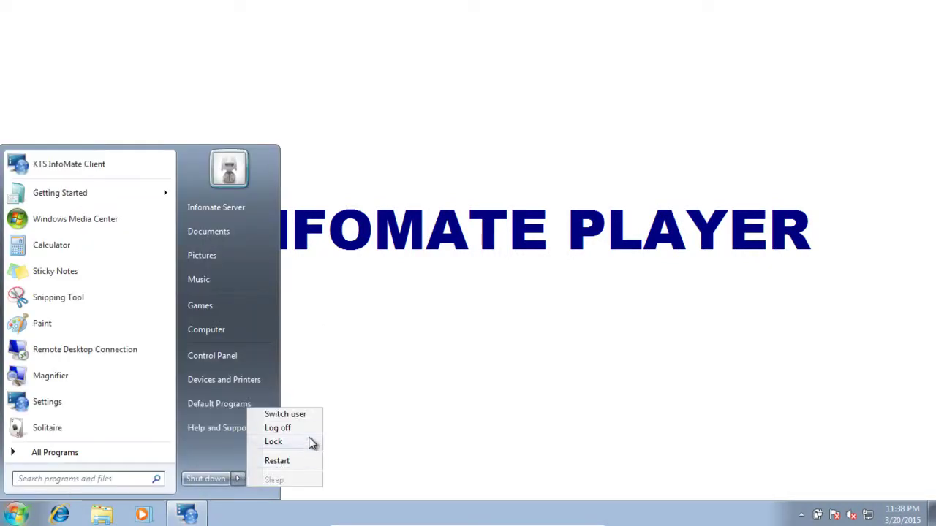
click(299, 414)
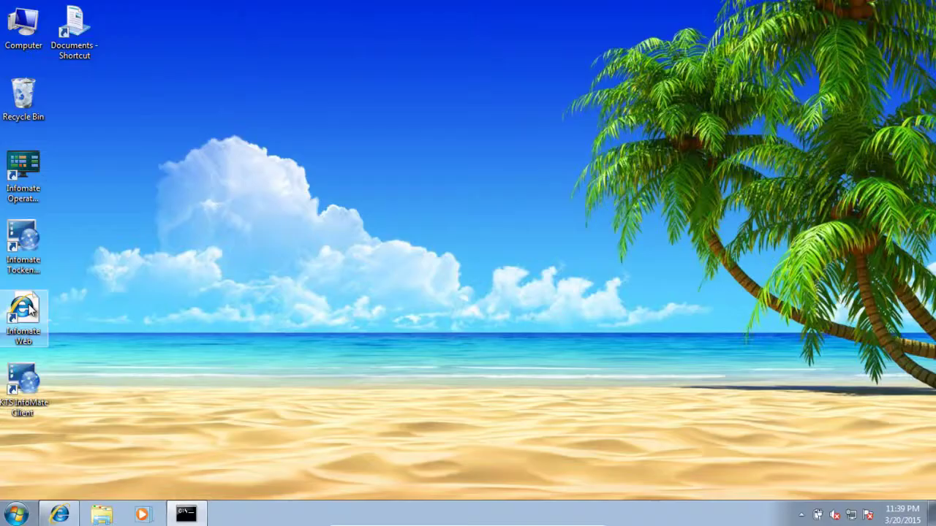
Open Infomate Web from the desktop and log in to the CMS with the user ID admin.
double_click(32, 313)
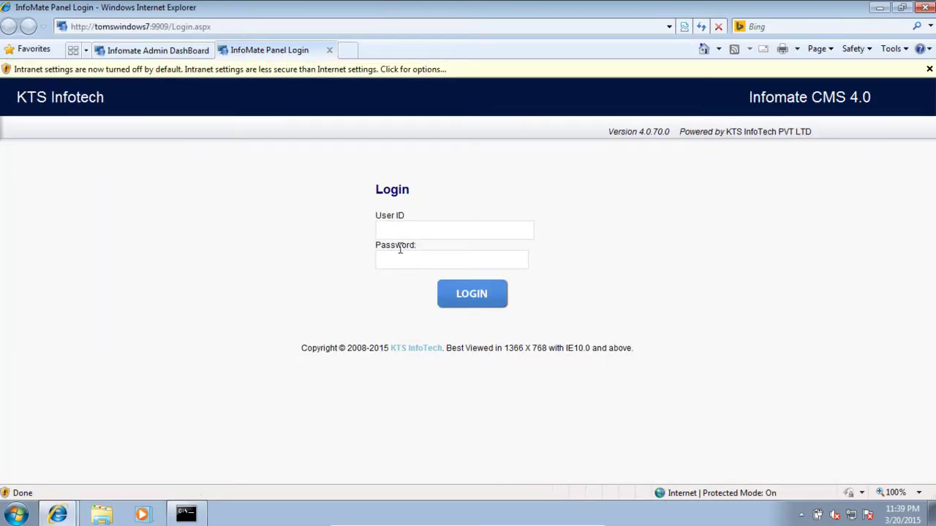
text(ad)
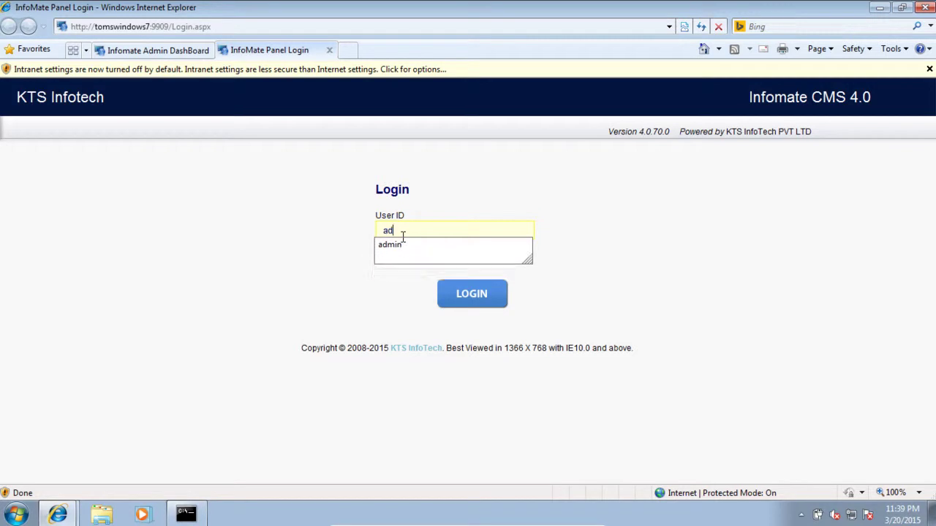
text(min)
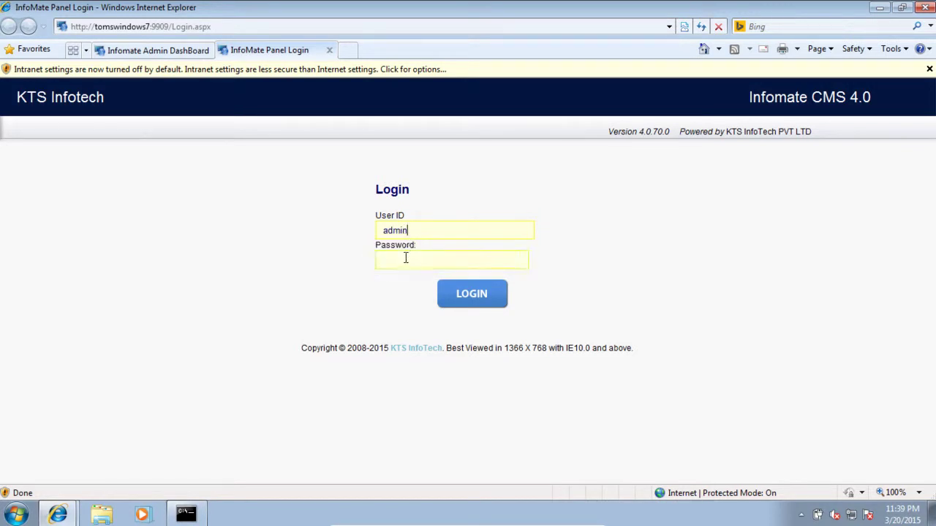
click(484, 291)
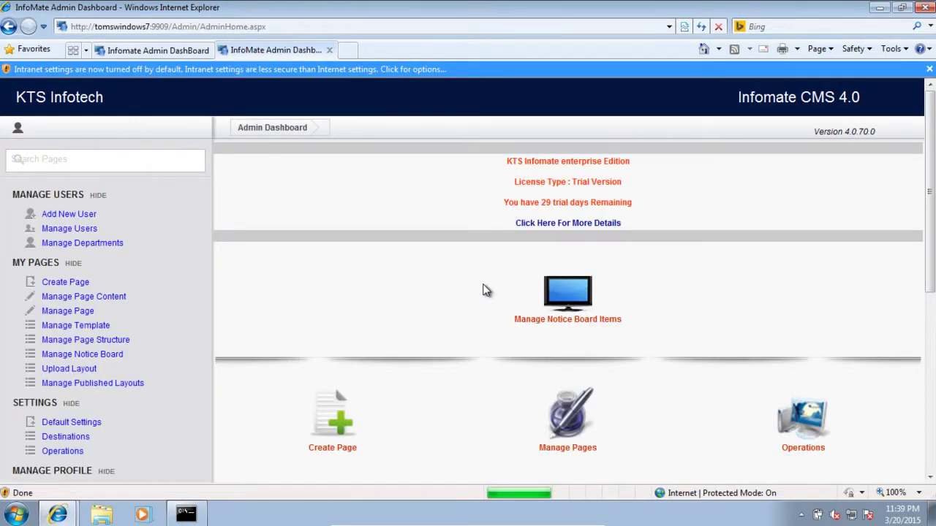
Open the notice board management page and go to its Media PlayList section.
scroll(606, 227, down, 1)
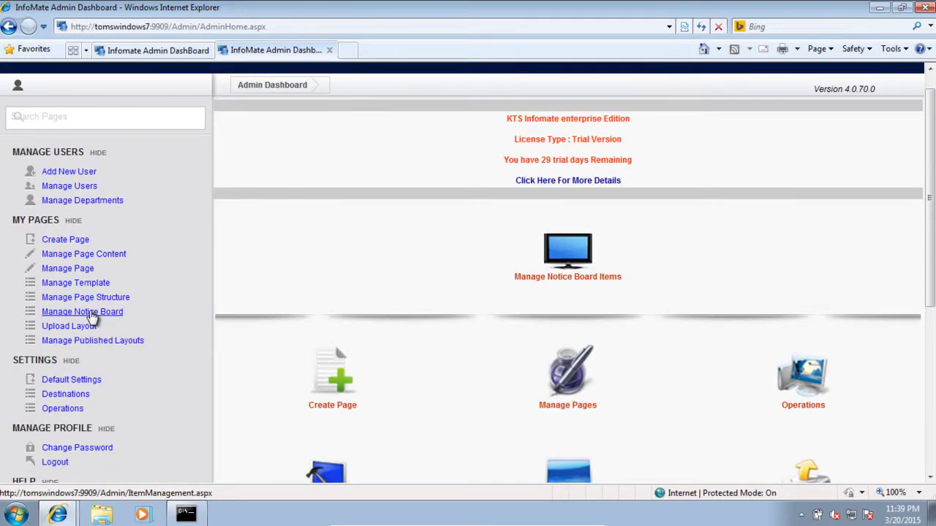
click(91, 313)
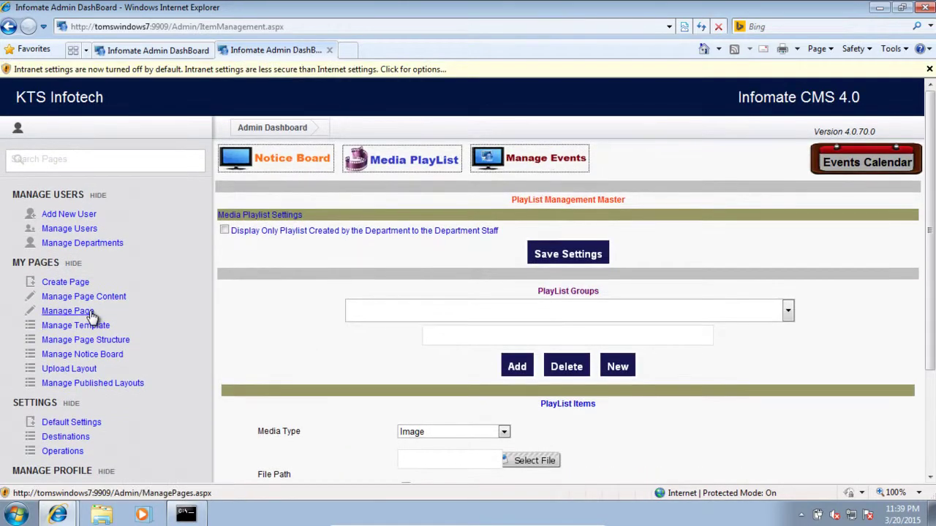
click(416, 171)
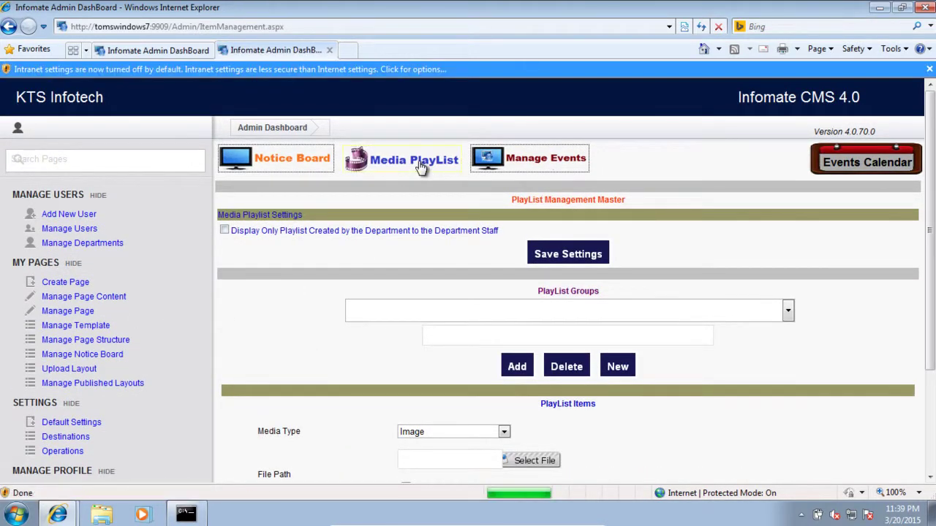
Add a playlist group named "Adams Shop Overview".
text(Adams Shop Over)
text(view)
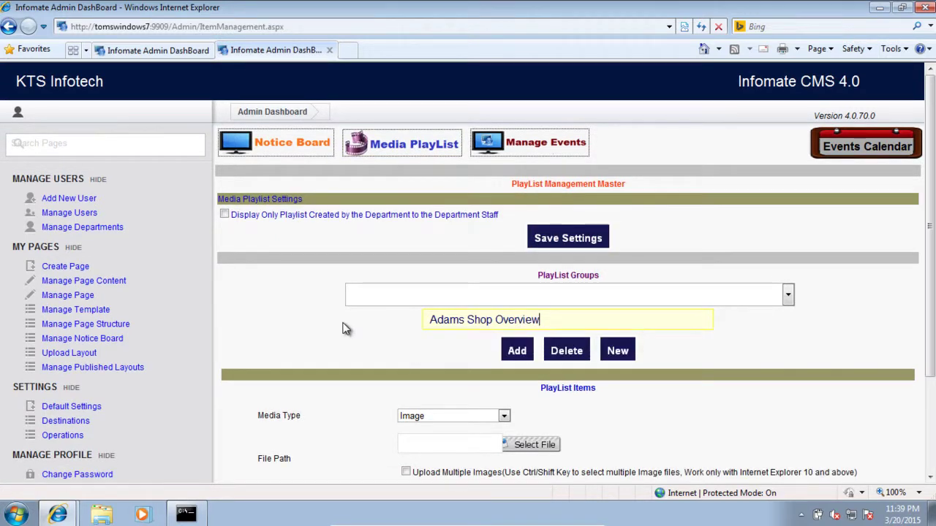
scroll(933, 243, down, 3)
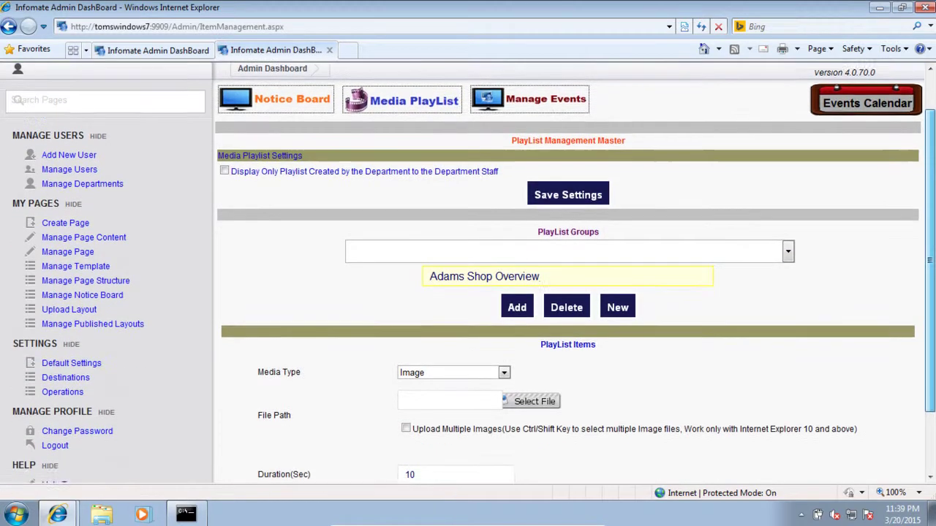
click(523, 261)
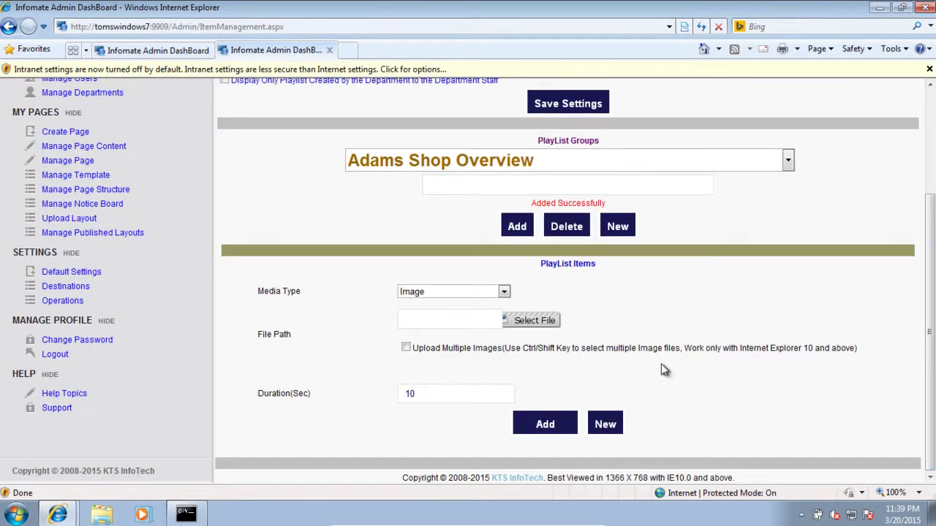
Add the image 1.jpg from the overview folder to the Adams Shop Overview playlist with a duration of 2 seconds.
click(439, 293)
click(439, 293)
click(529, 320)
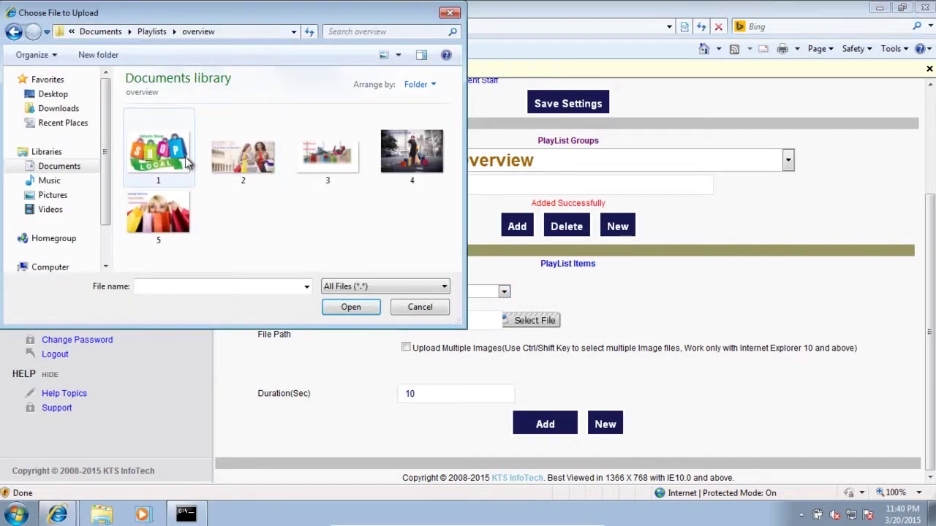
double_click(178, 155)
key(Tab)
key(Tab)
text(2)
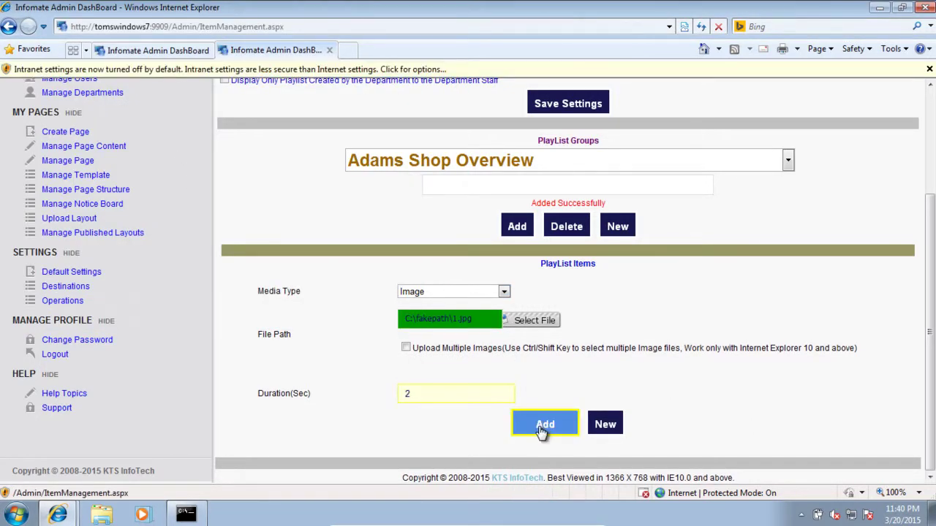
click(545, 426)
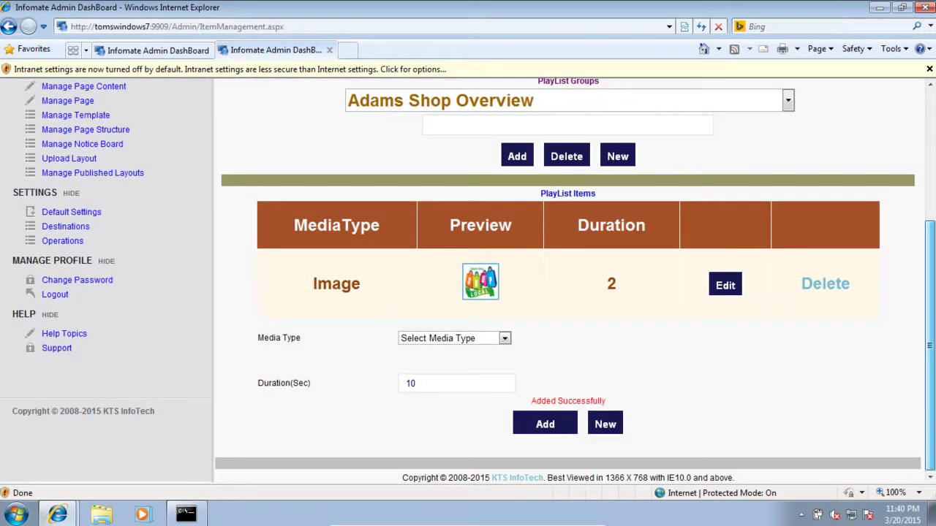
Open the notice board management page and add an item category named "Adams Shop".
scroll(100, 341, up, 5)
click(100, 341)
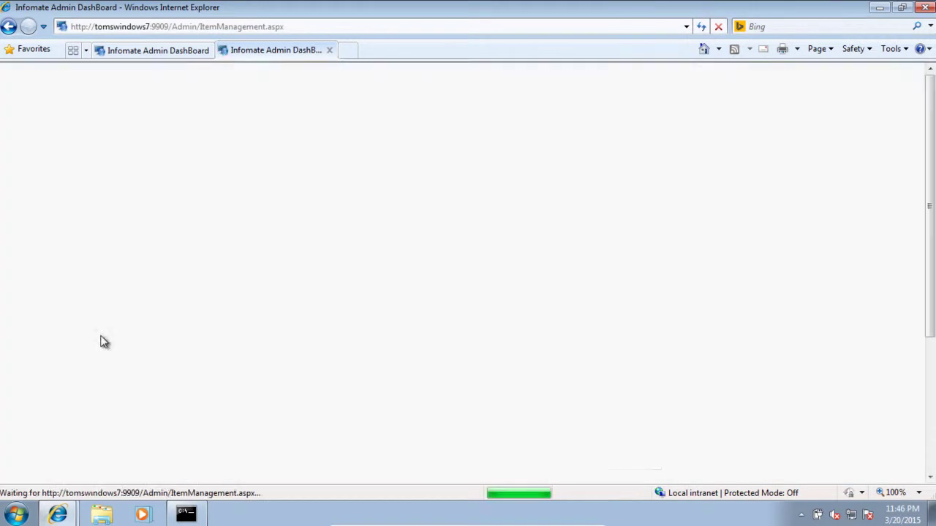
scroll(371, 205, down, 3)
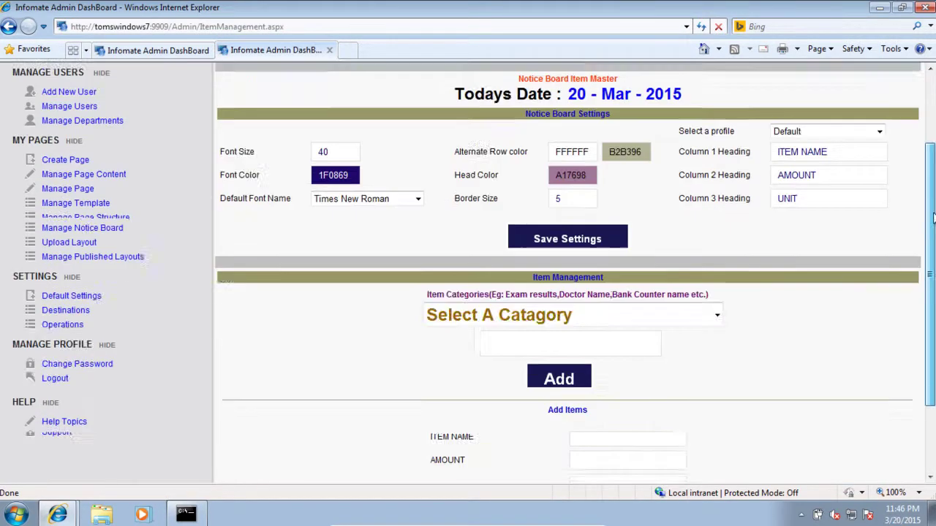
click(595, 243)
text(Adams Shop)
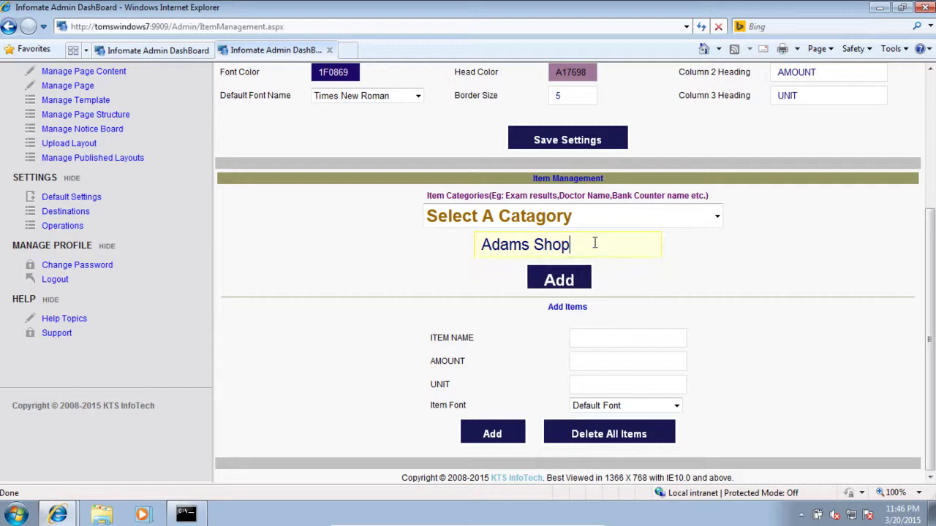
click(576, 276)
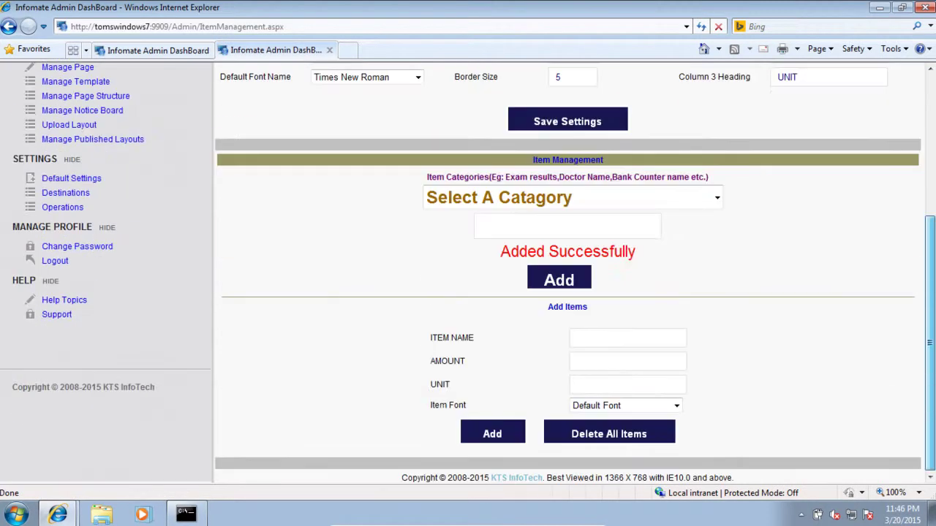
Add the item "Nike Sports Sandals Women" to the Adams Shop category with amount 3489, unit 1 and the Arial Black font.
click(560, 199)
click(524, 240)
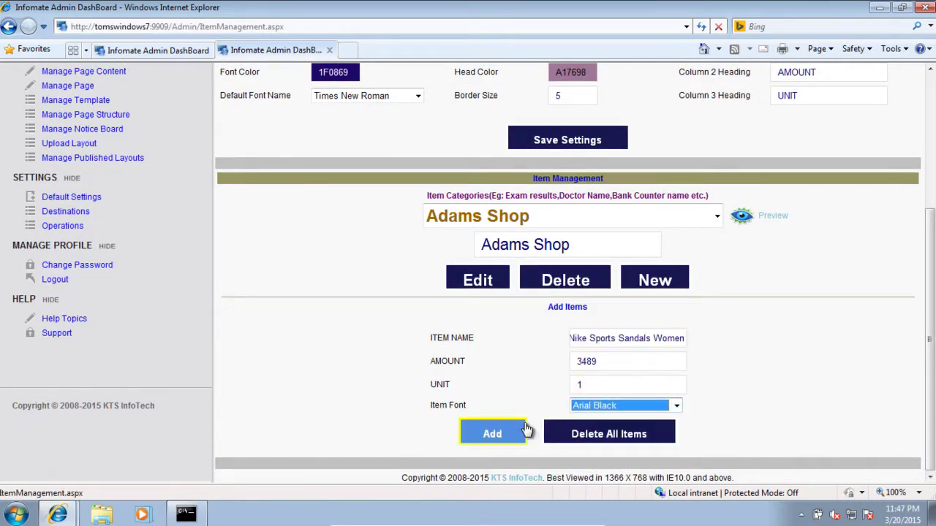
click(495, 434)
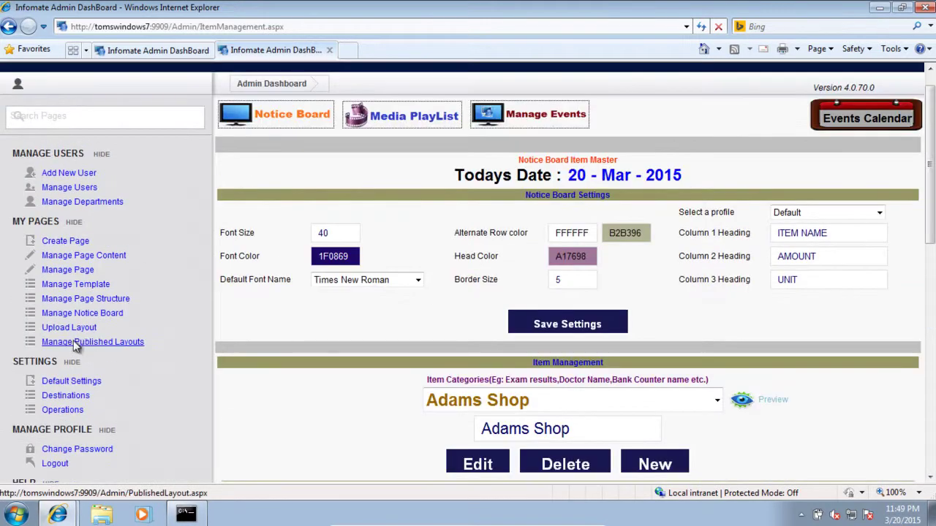
Create and save a page named "Adams Shop Overview" with alias adamsshopoverview.aspx, template 3Row1Column1280X720 and no association.
click(59, 244)
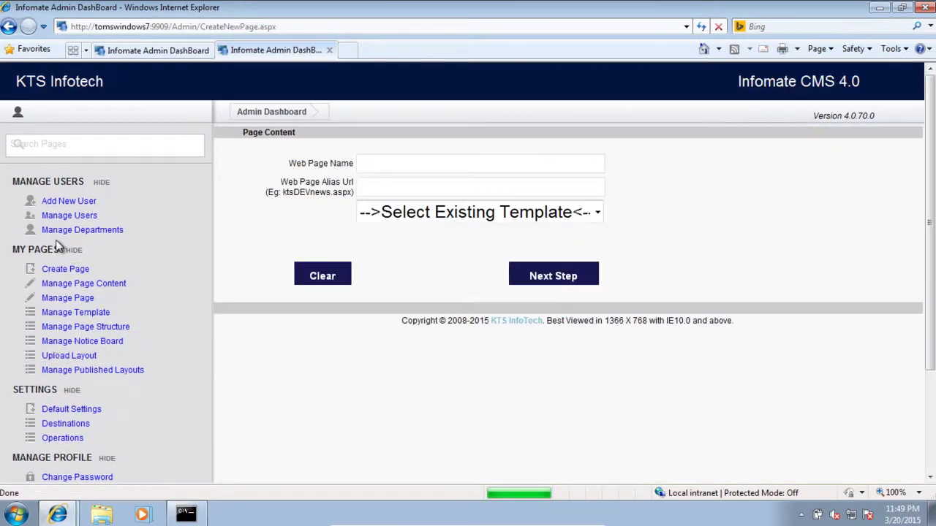
click(367, 164)
text(Adams Shop Overview)
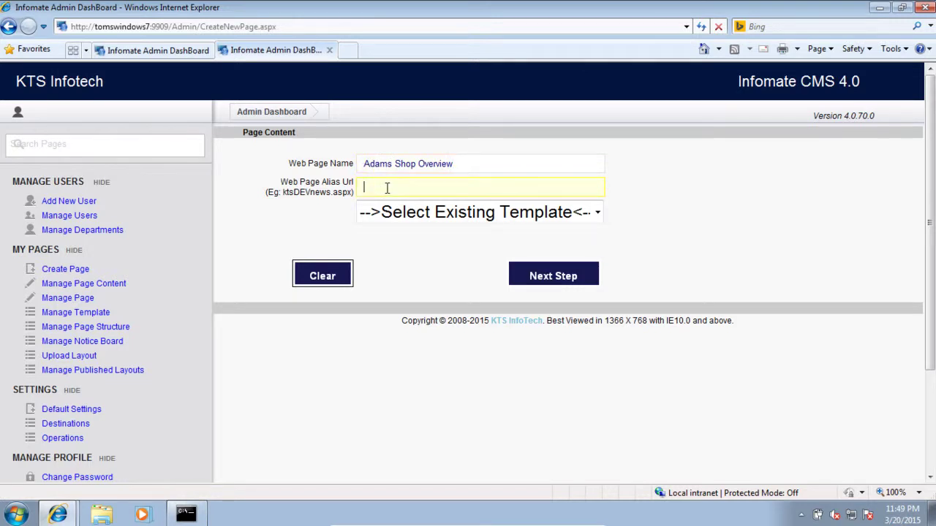
click(386, 188)
text(adamsshopoverview.aspx)
click(419, 215)
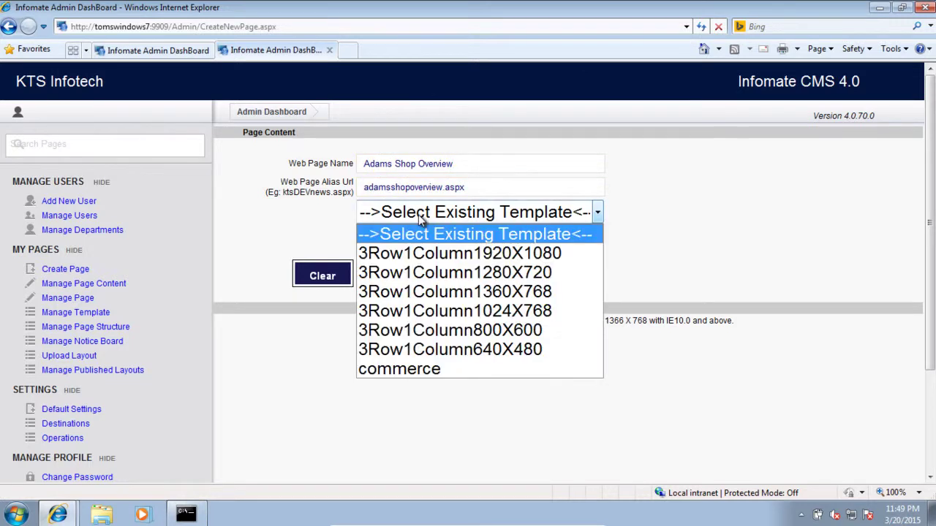
click(439, 273)
click(536, 273)
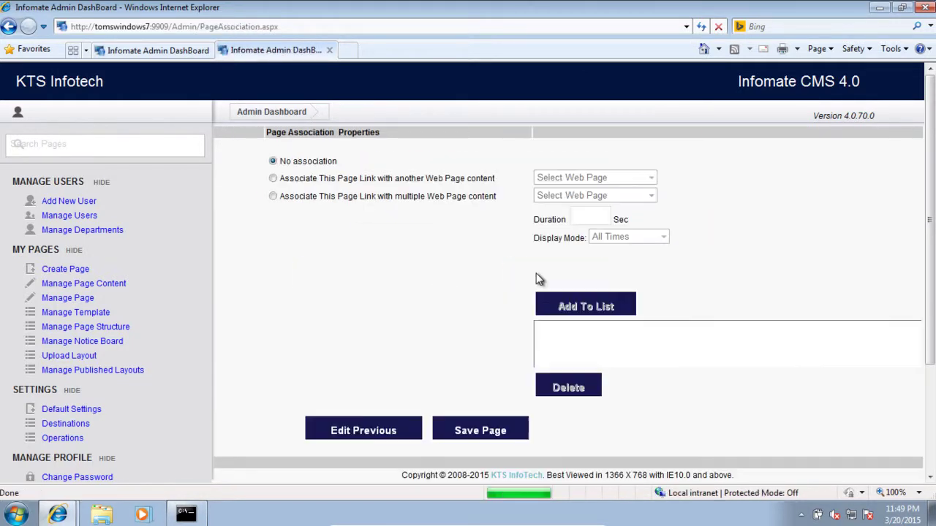
scroll(476, 313, down, 3)
click(474, 313)
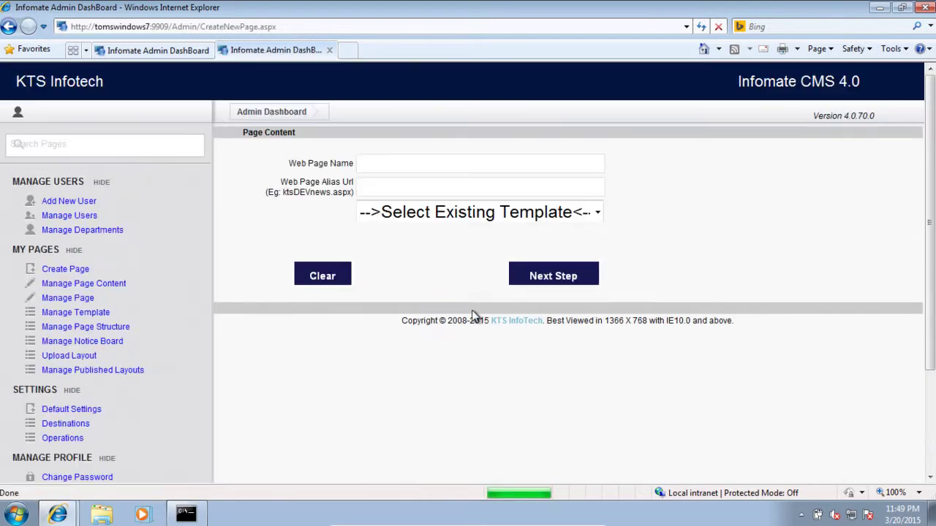
Publish the Adams Shop Overview page from the page list and open its content management.
click(86, 298)
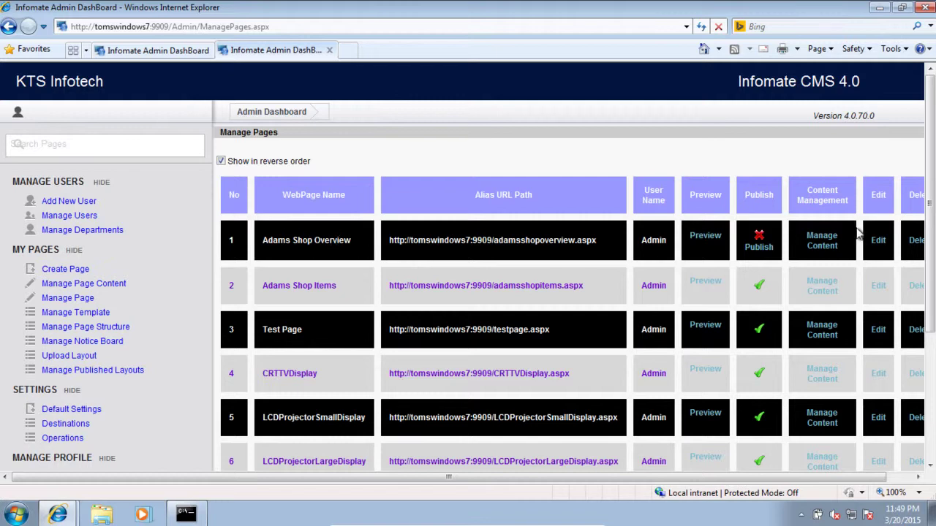
click(759, 248)
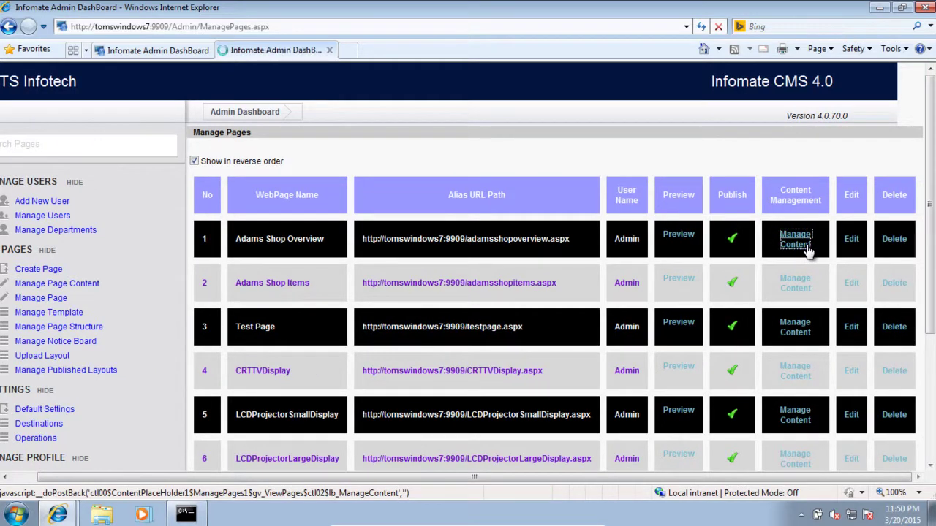
click(804, 249)
Select the first empty cell of FirstTable and set its size to 1280 by 80 px.
scroll(370, 270, down, 3)
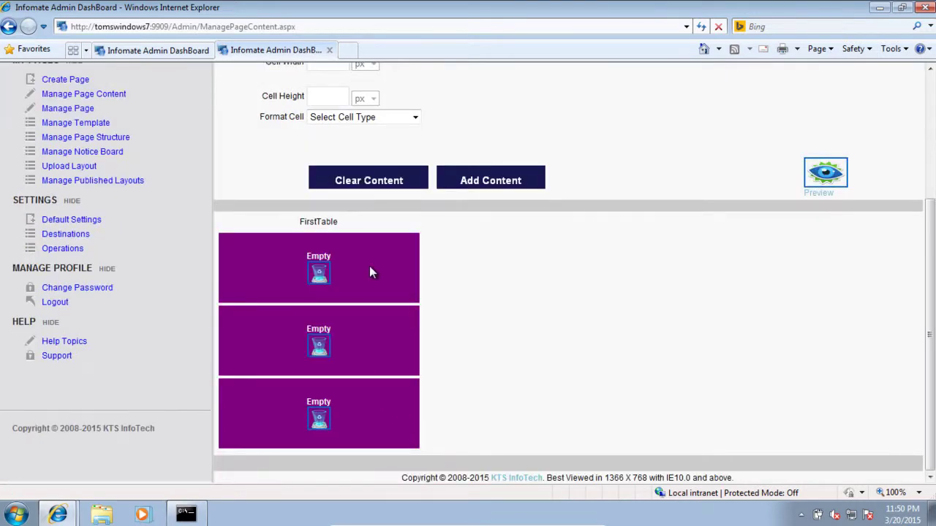
click(325, 274)
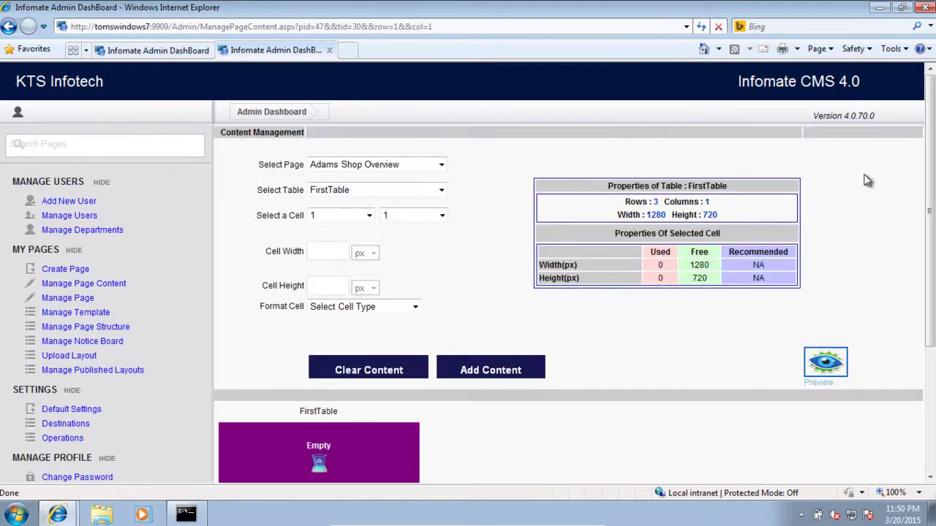
scroll(930, 164, down, 2)
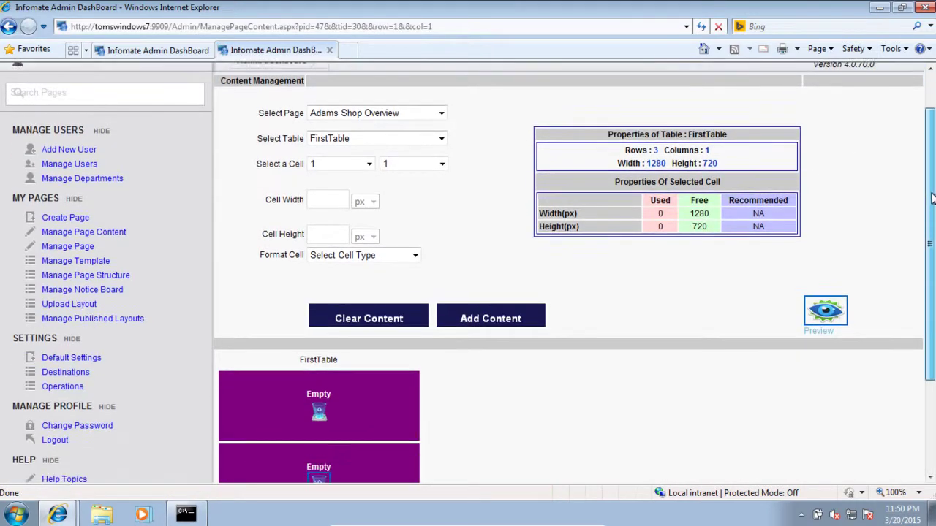
scroll(922, 163, up, 2)
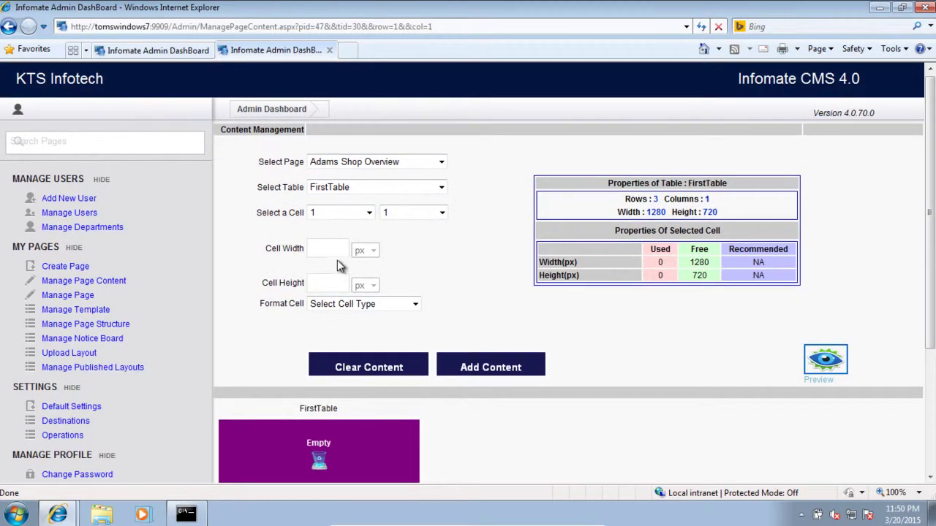
click(329, 249)
text(1280)
text(80)
Format the first cell as an HTML Cell, paste the bold 70px Arial Black Adams Shop heading and add the content.
click(363, 304)
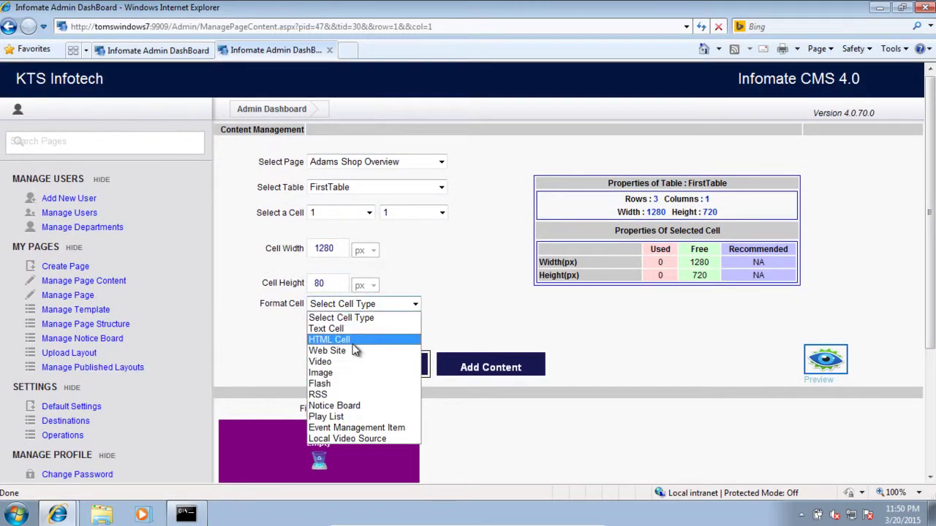
click(351, 339)
drag(932, 212, 932, 334)
key(ctrl+v)
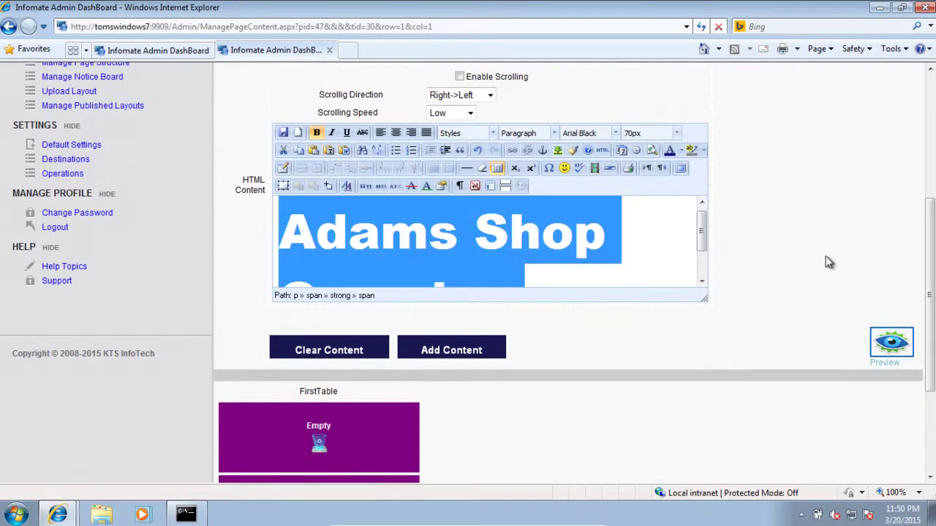
click(439, 349)
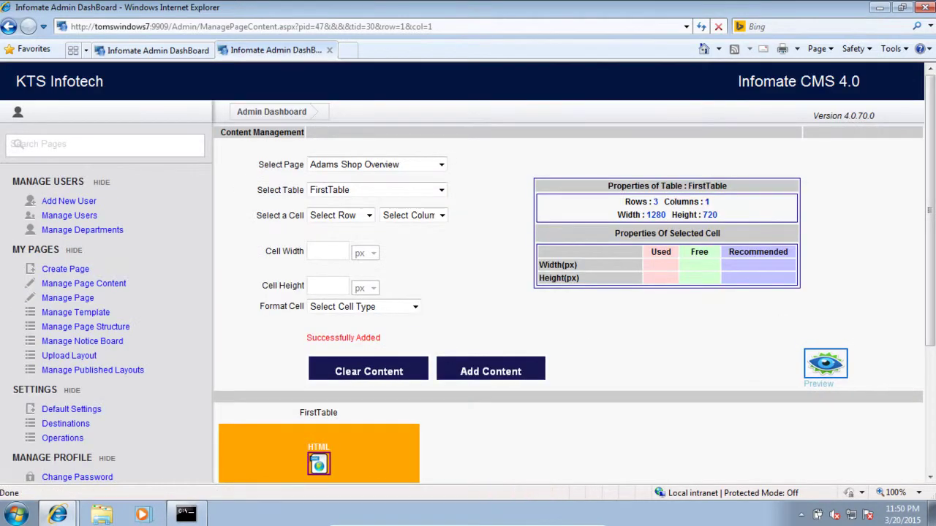
Select the middle cell of FirstTable and set its size to 1280 by 530 px.
scroll(322, 336, down, 3)
click(320, 344)
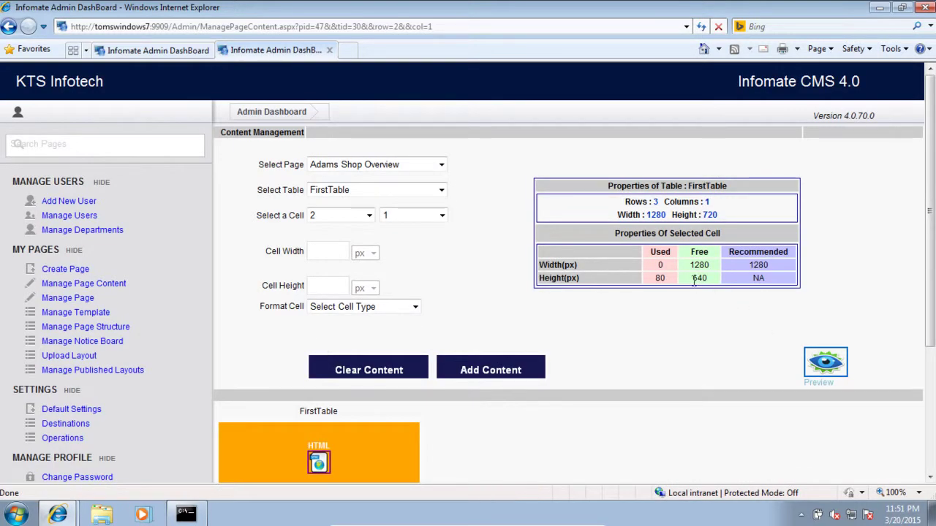
click(329, 252)
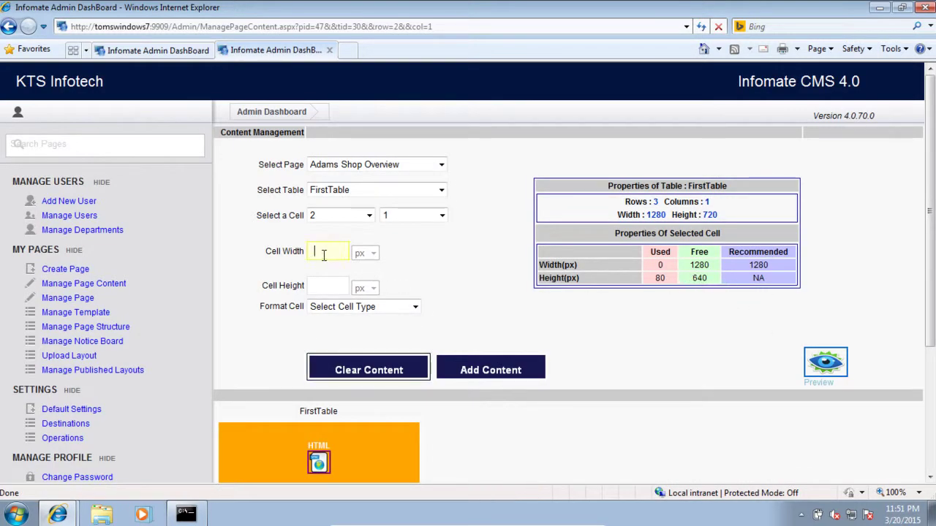
text(1280)
click(325, 286)
text(530)
Format the middle cell as a Play List with the Adams Shop Overview playlist and add the content.
click(372, 307)
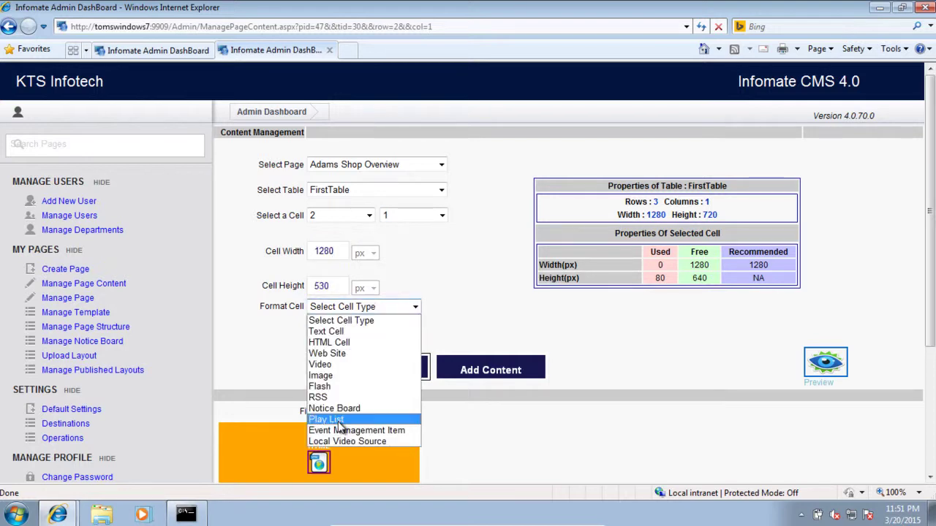
click(345, 422)
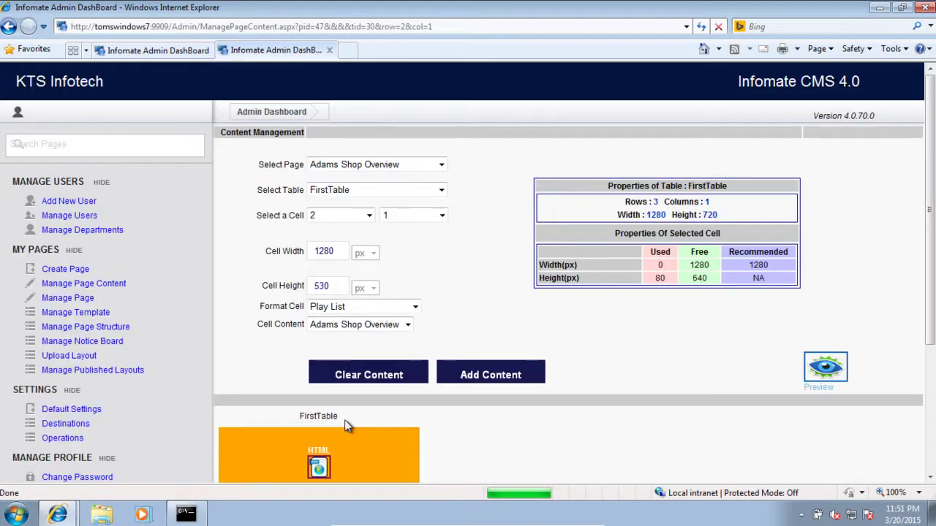
click(360, 325)
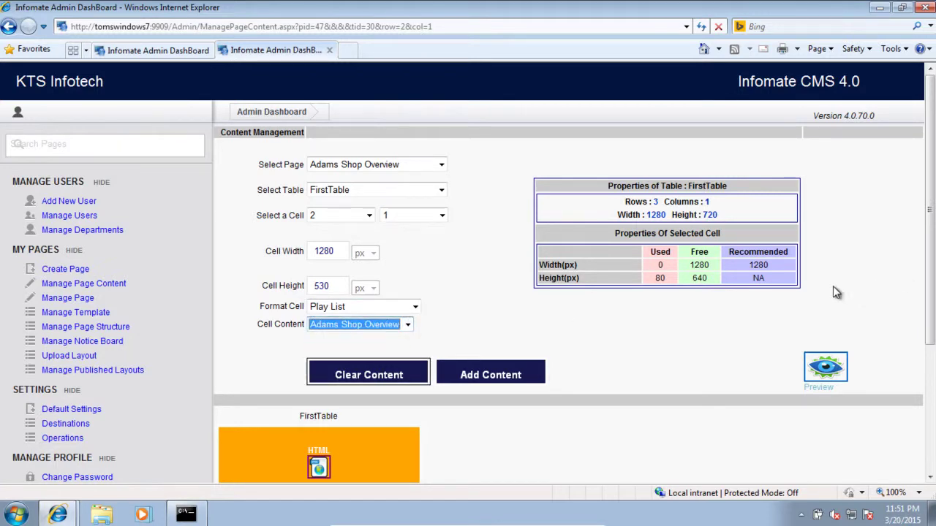
click(500, 376)
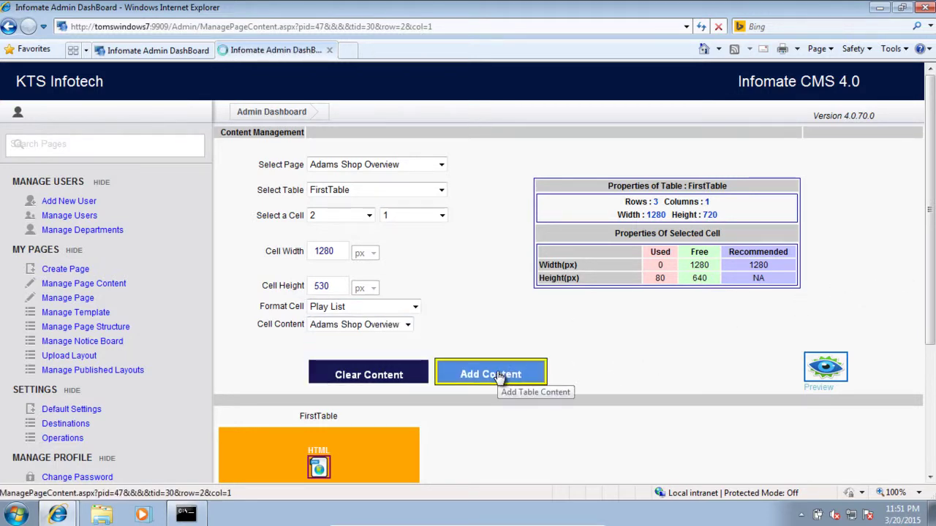
Select the empty third cell of FirstTable, size it 1280 by 110 px and format it as an HTML Cell.
drag(930, 223, 928, 343)
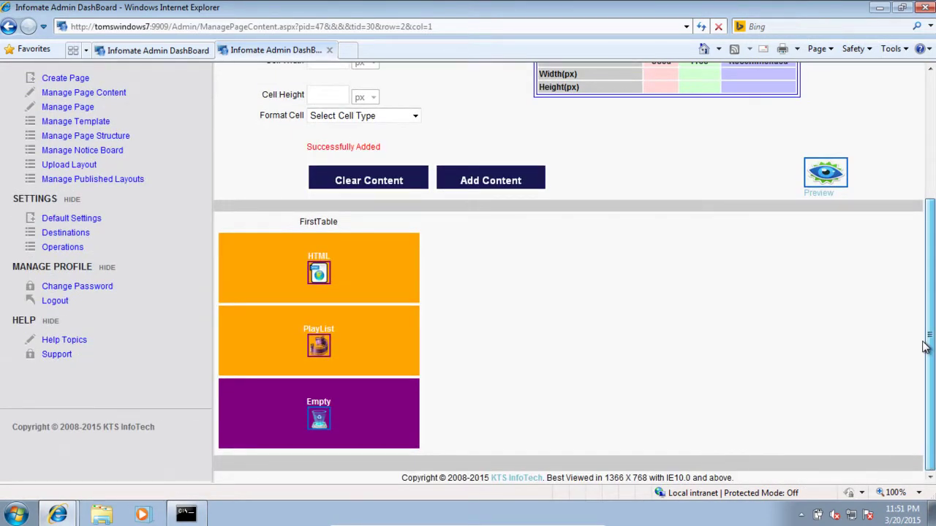
click(318, 424)
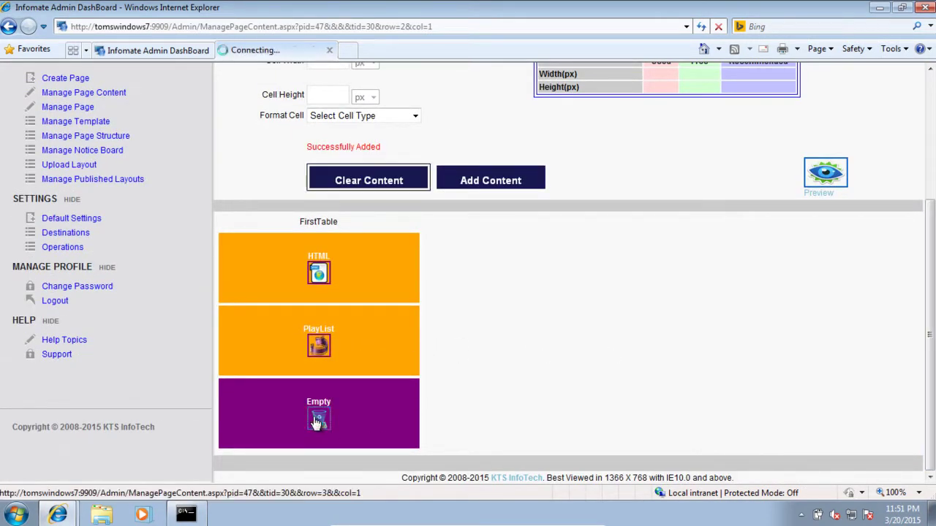
scroll(929, 211, down, 2)
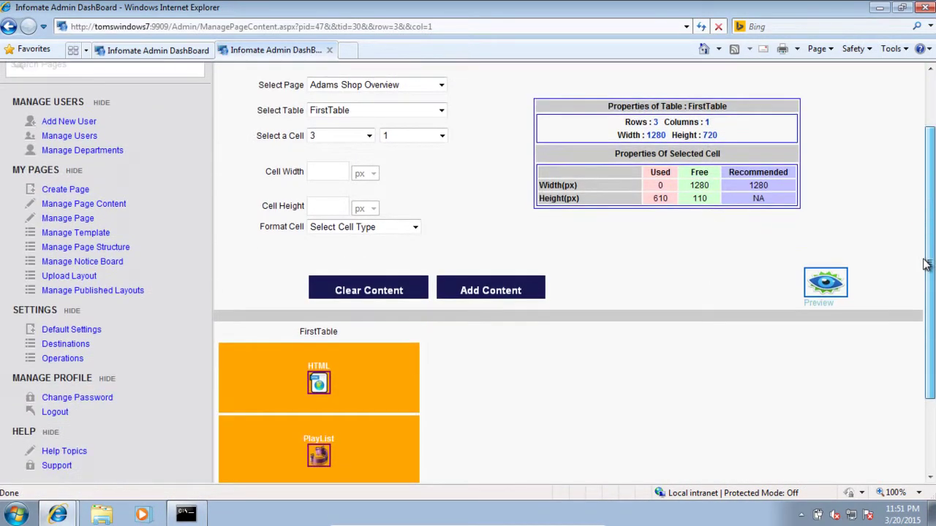
click(313, 157)
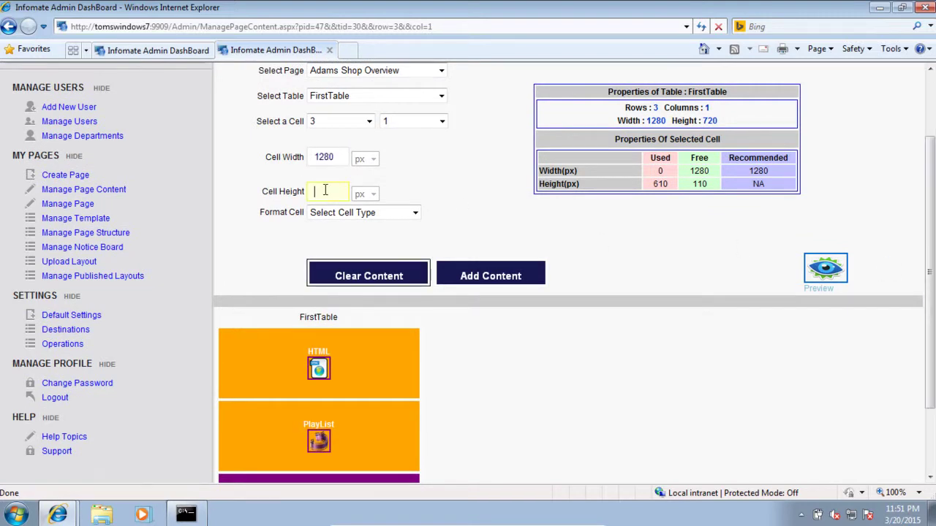
click(366, 212)
click(337, 248)
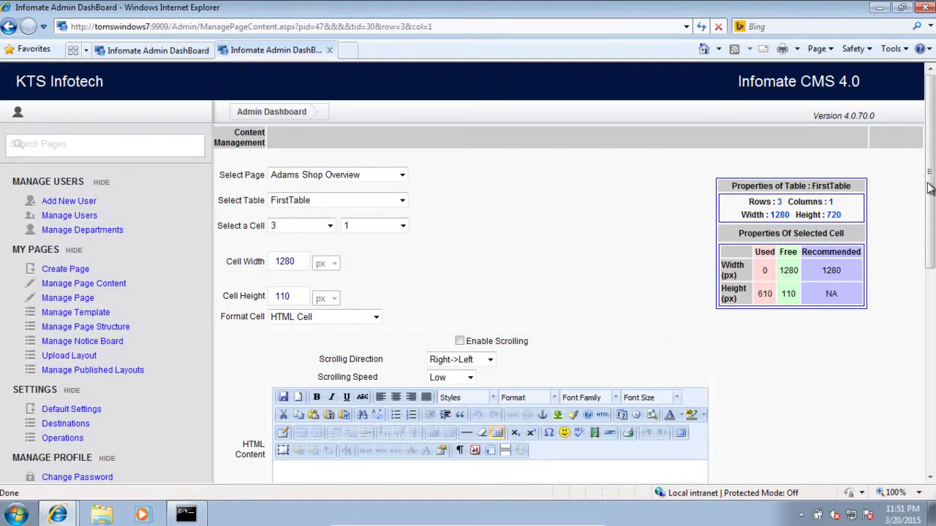
Enter the Tahoma 50px Adams Shop slogan, enable Right->Left scrolling at High speed and add the content.
scroll(930, 188, down, 3)
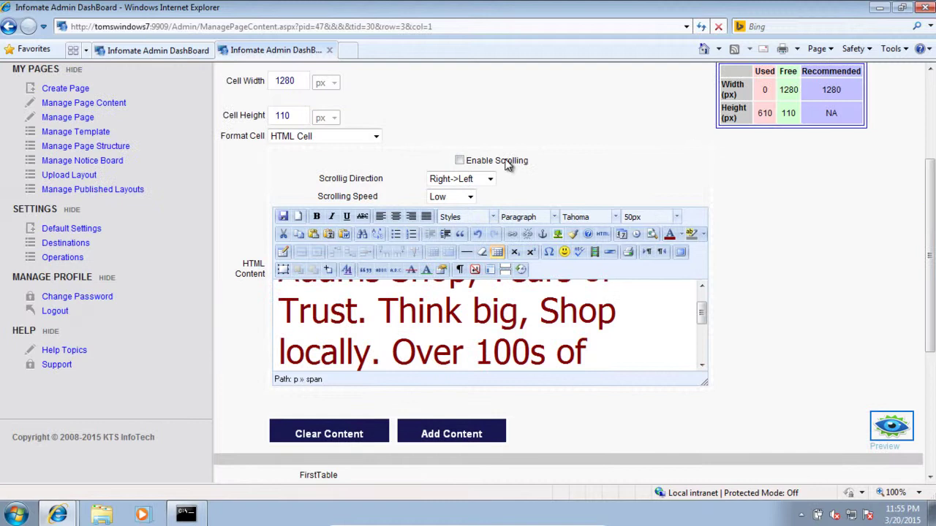
click(459, 160)
click(466, 182)
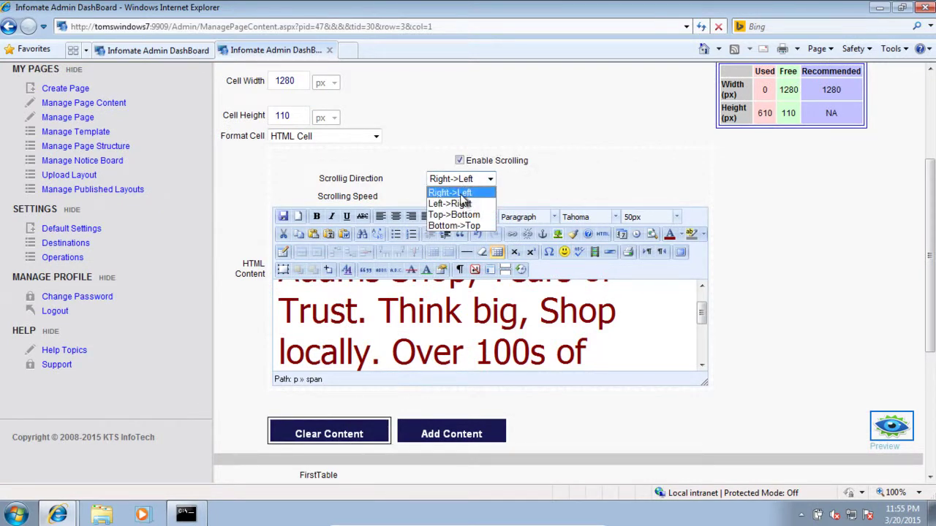
click(460, 191)
click(462, 197)
click(460, 235)
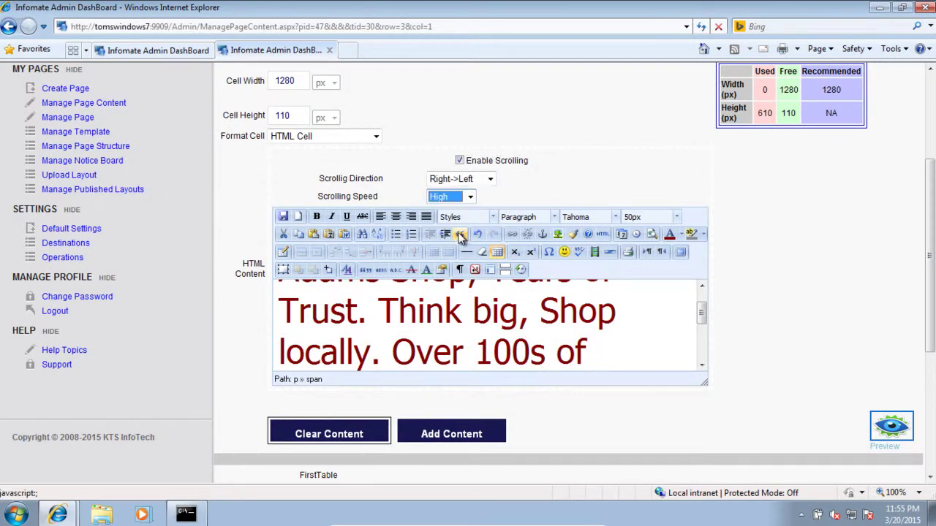
scroll(930, 219, down, 3)
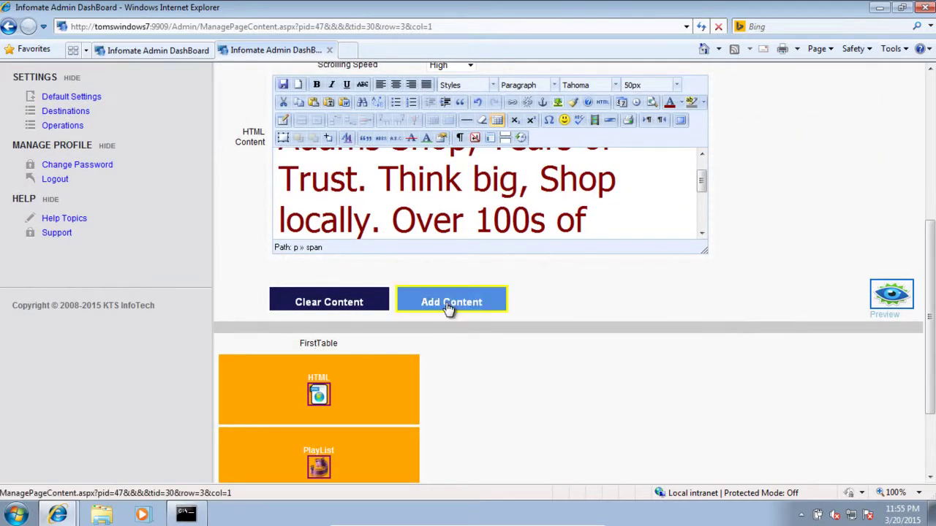
click(449, 308)
Preview the Adams Shop Overview page and close the preview.
scroll(930, 253, down, 5)
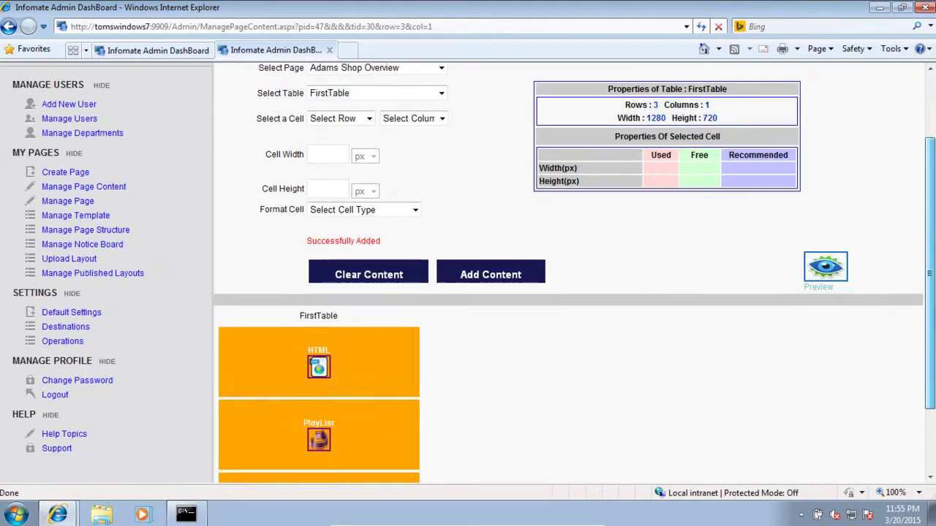
click(828, 181)
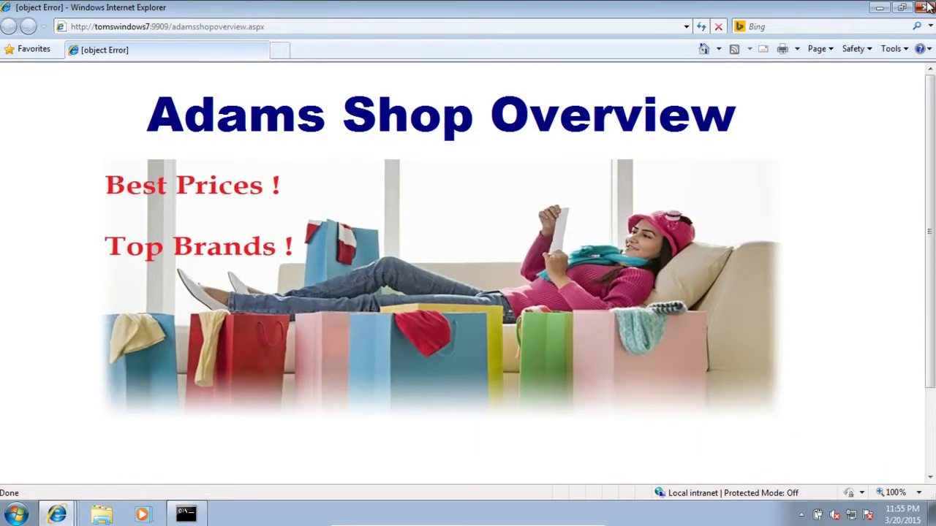
click(927, 7)
Open the content management of the Adams Shop Items page, preview the page and close the preview.
click(90, 298)
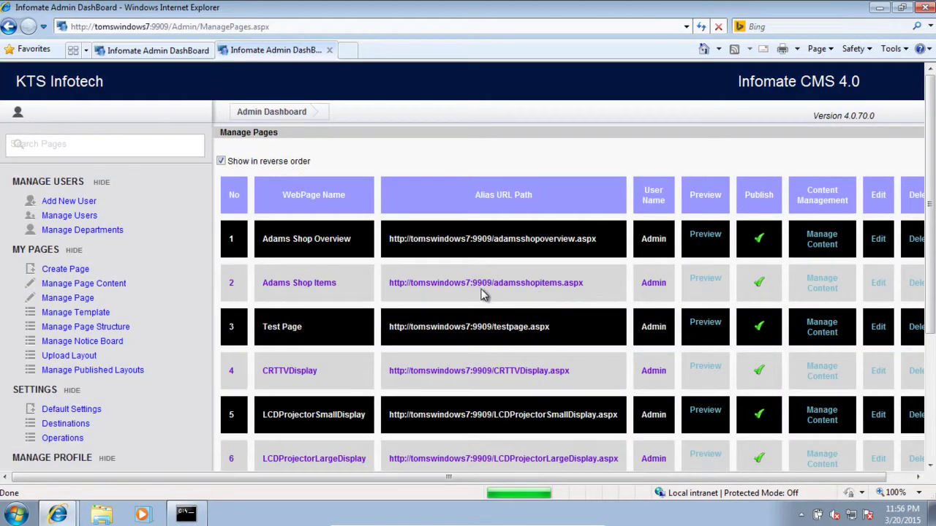
click(826, 288)
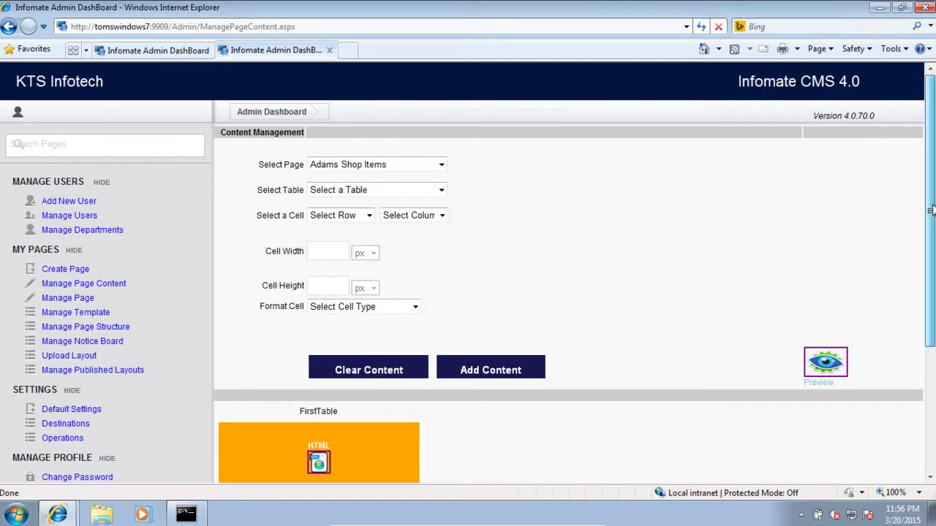
scroll(825, 293, down, 3)
scroll(861, 266, down, 1)
click(829, 205)
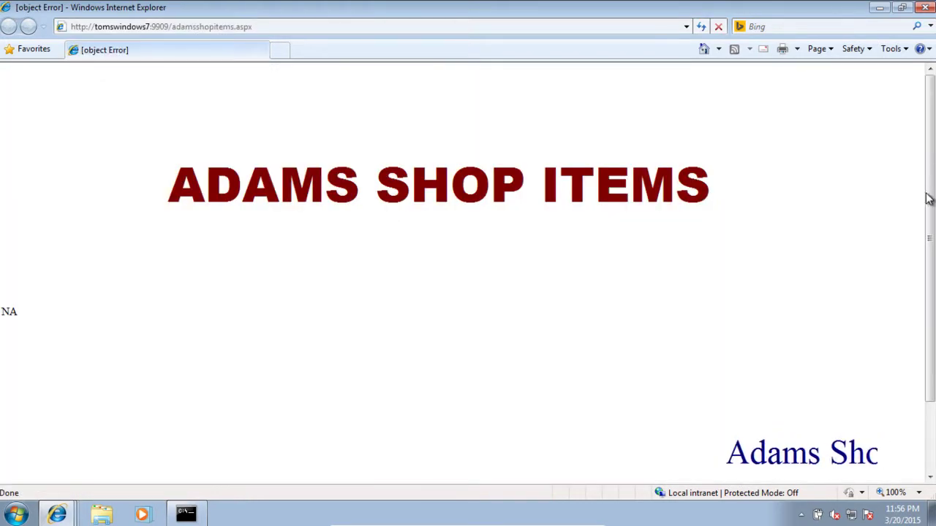
key(alt+F4)
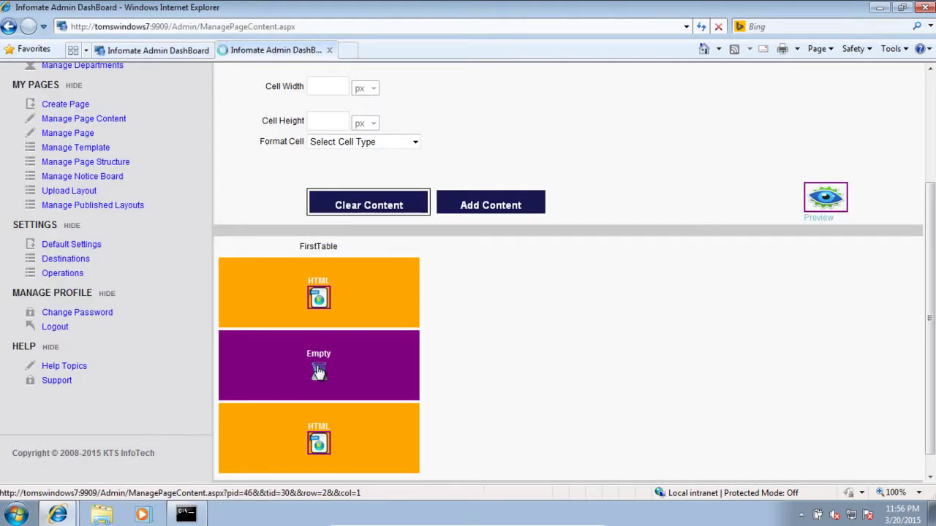
Set the empty middle cell of the Adams Shop Items table to 1280 by 530 px and format it as a Notice Board.
click(318, 373)
drag(931, 203, 931, 329)
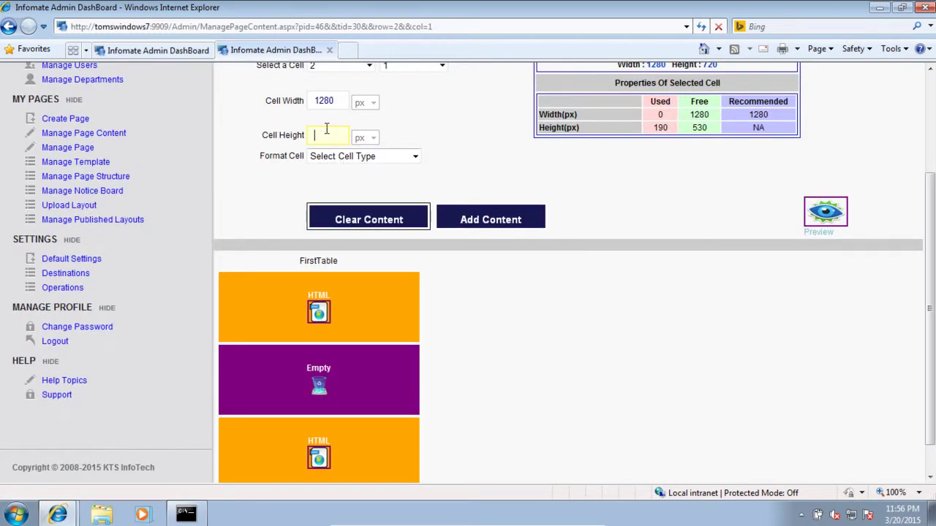
click(362, 157)
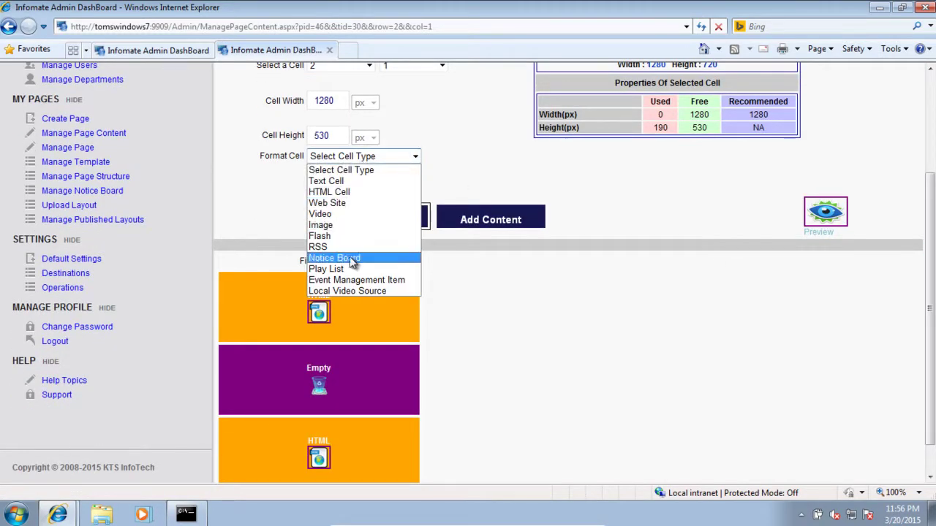
click(351, 259)
Choose the Adams Shop notice board as the middle cell's content and add it.
scroll(351, 262, down, 3)
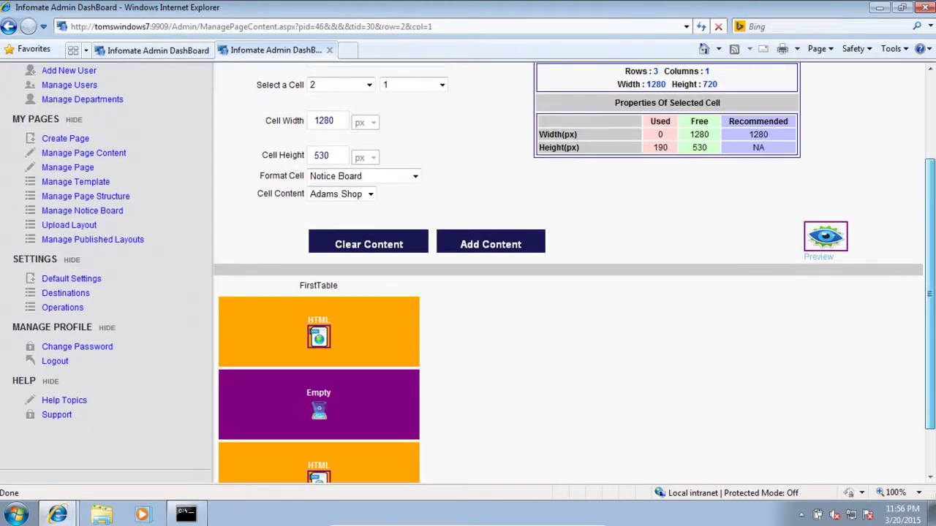
click(335, 193)
click(333, 209)
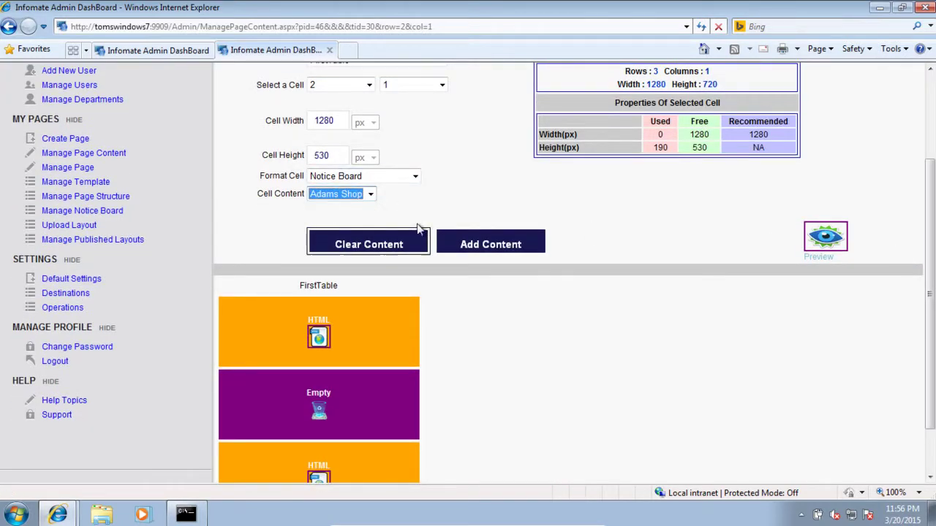
click(484, 246)
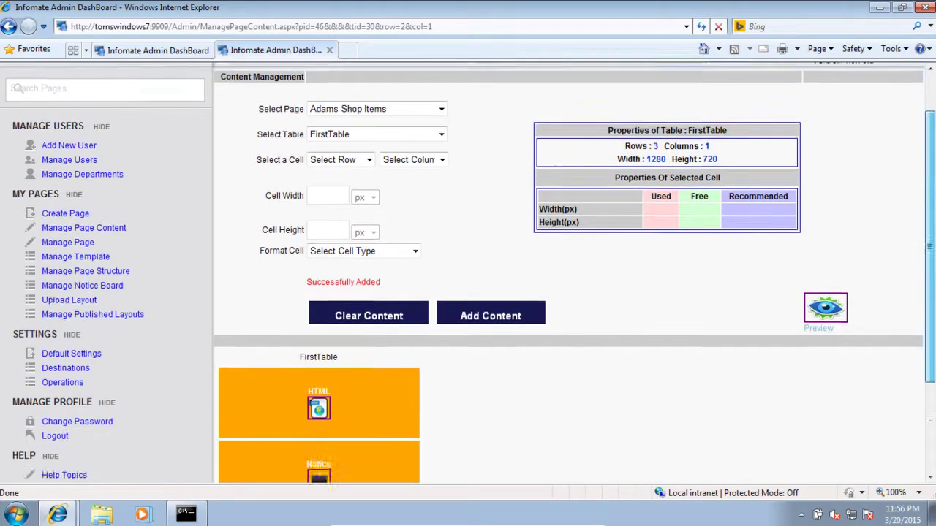
Preview the Adams Shop Items page with its notice board and close the preview.
scroll(826, 307, down, 2)
click(825, 223)
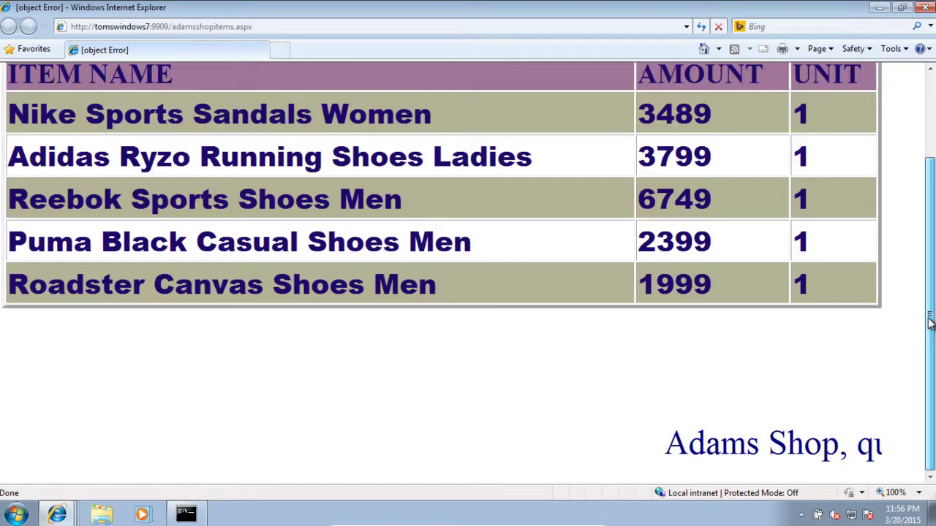
key(alt+F4)
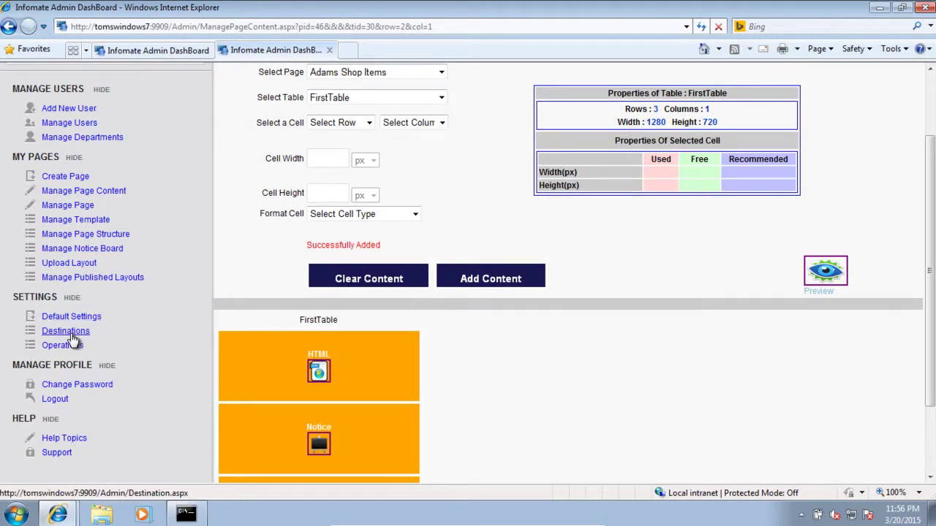
Review the Infomate Server entry in the Destinations settings and pick Default Monitor as its display monitor.
click(65, 331)
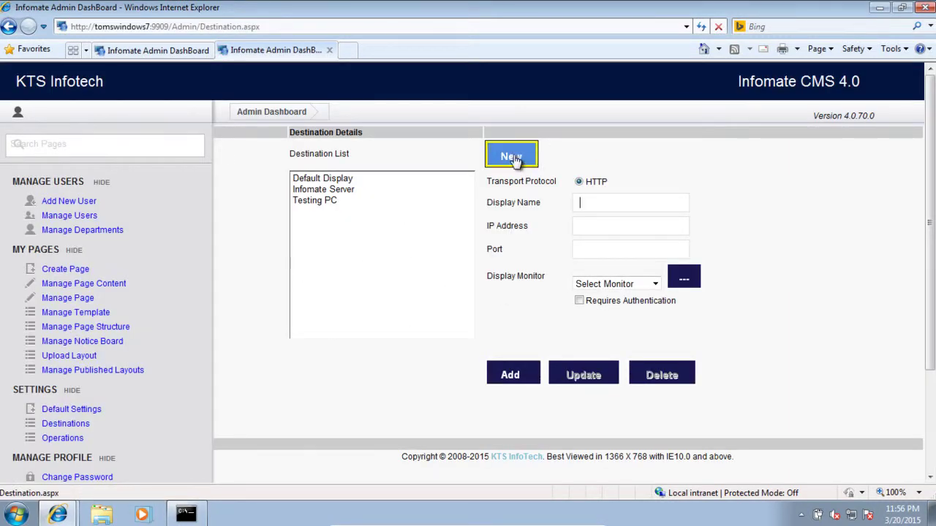
click(353, 192)
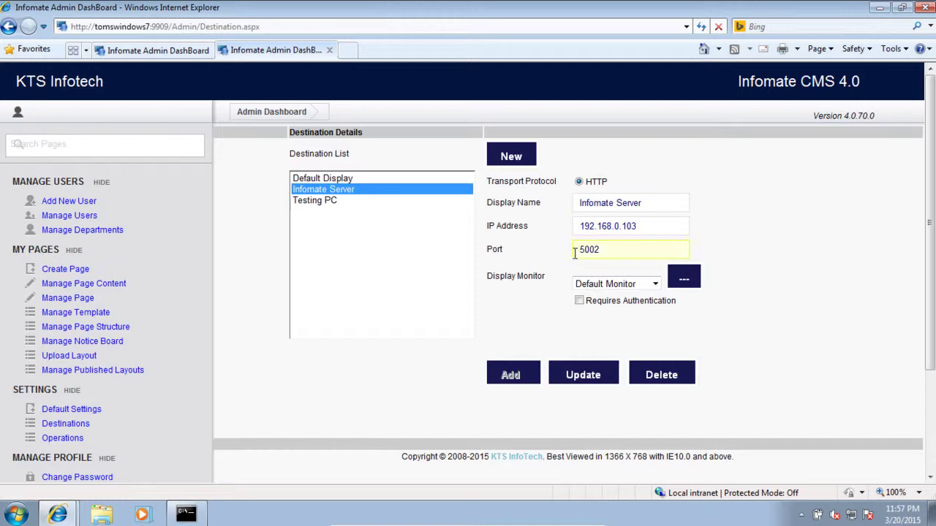
click(595, 284)
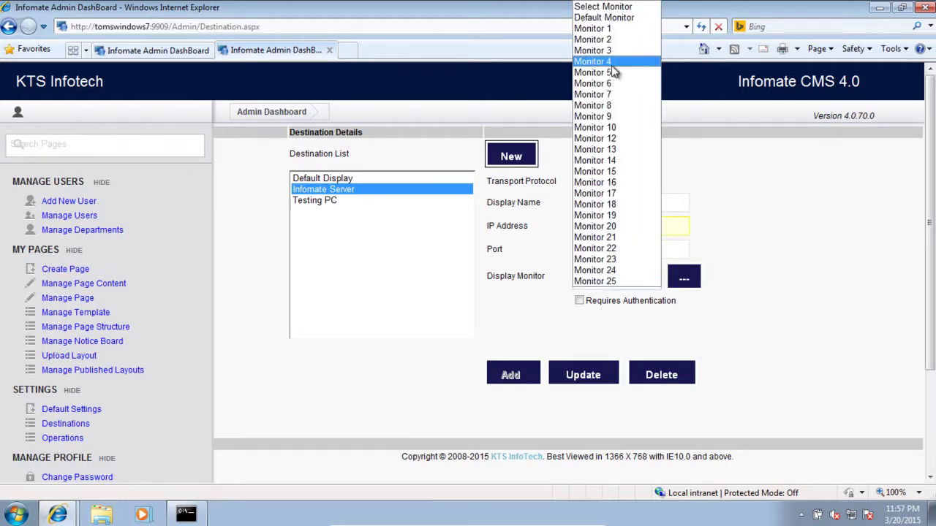
click(604, 17)
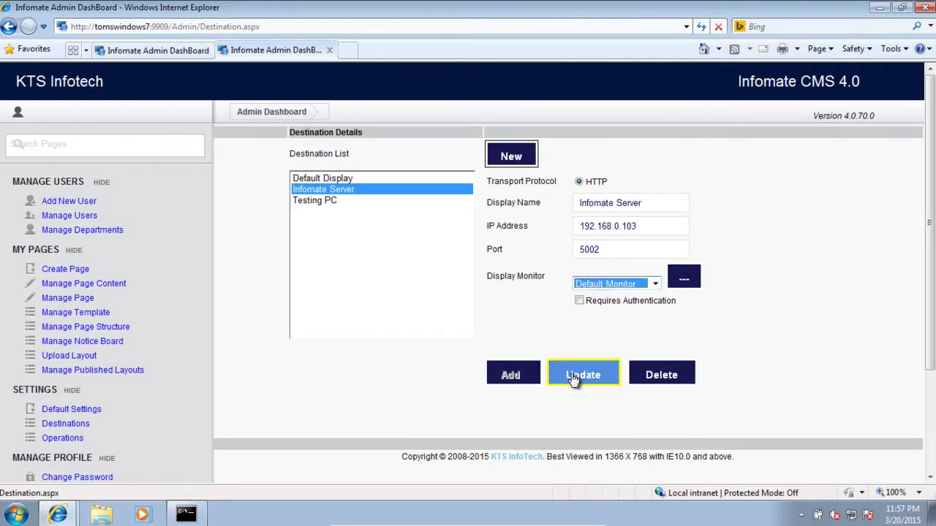
click(439, 291)
Use the Set URL operation to send adamsshopoverview.aspx to the Infomate Server destination.
scroll(932, 198, down, 3)
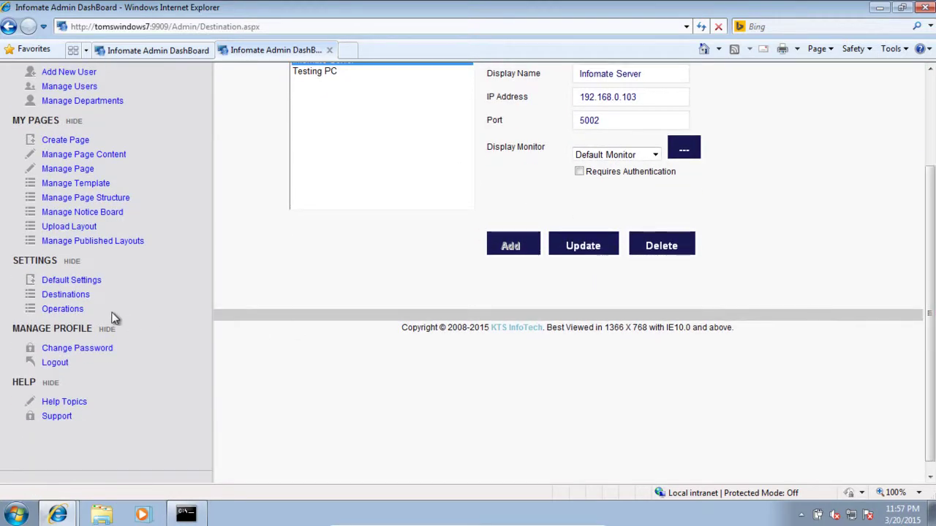
click(74, 314)
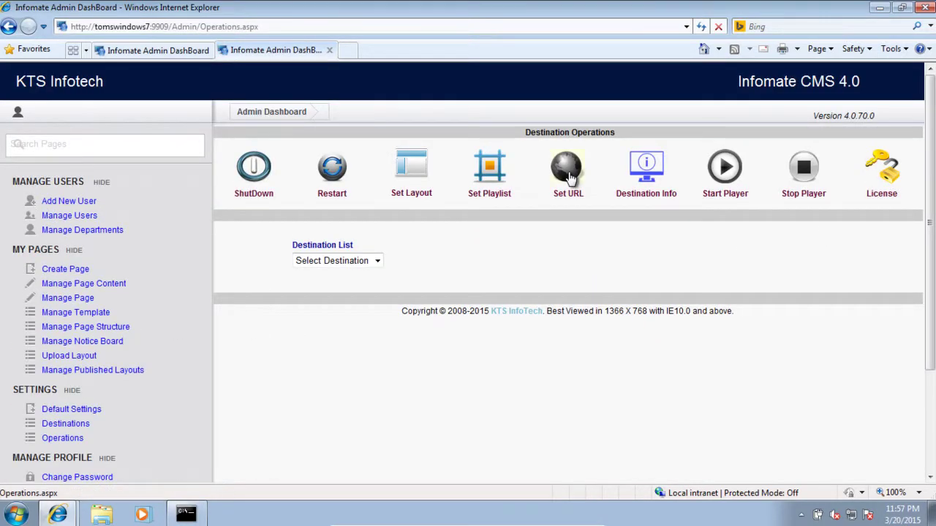
click(568, 176)
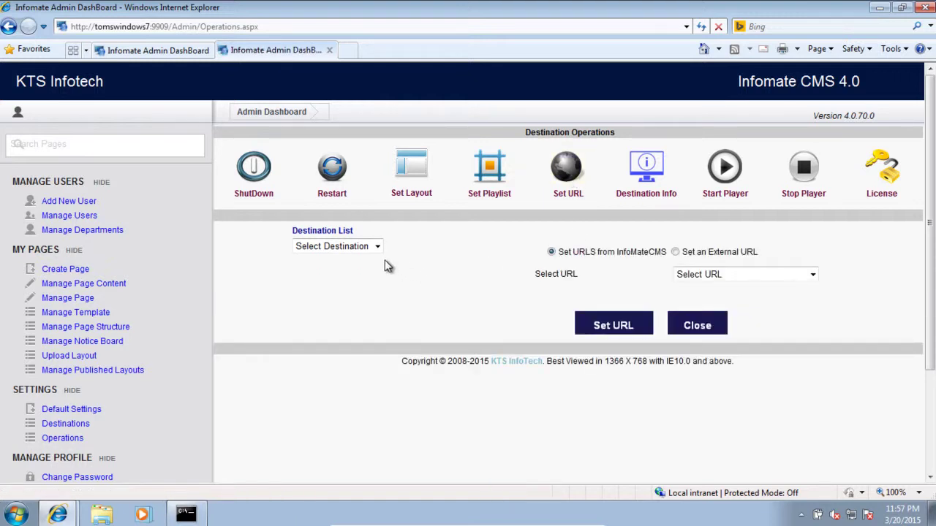
click(369, 247)
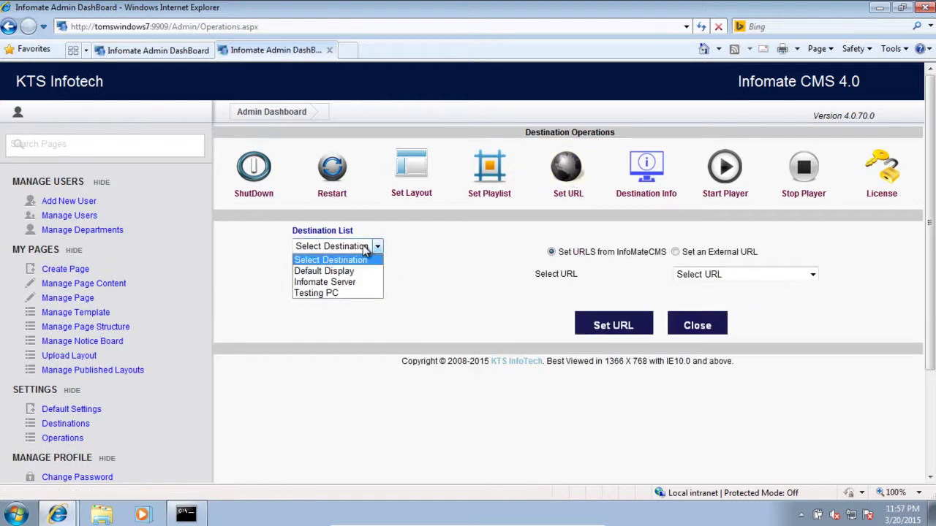
click(345, 284)
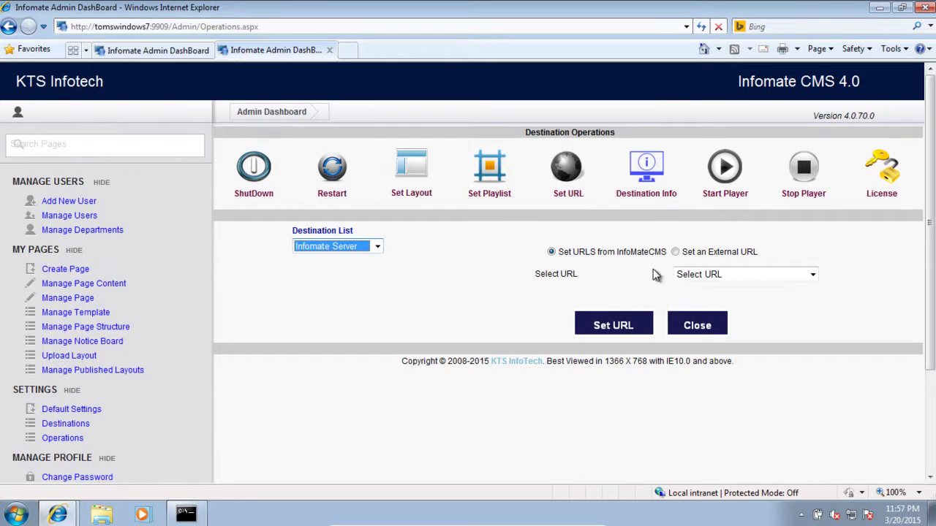
click(710, 275)
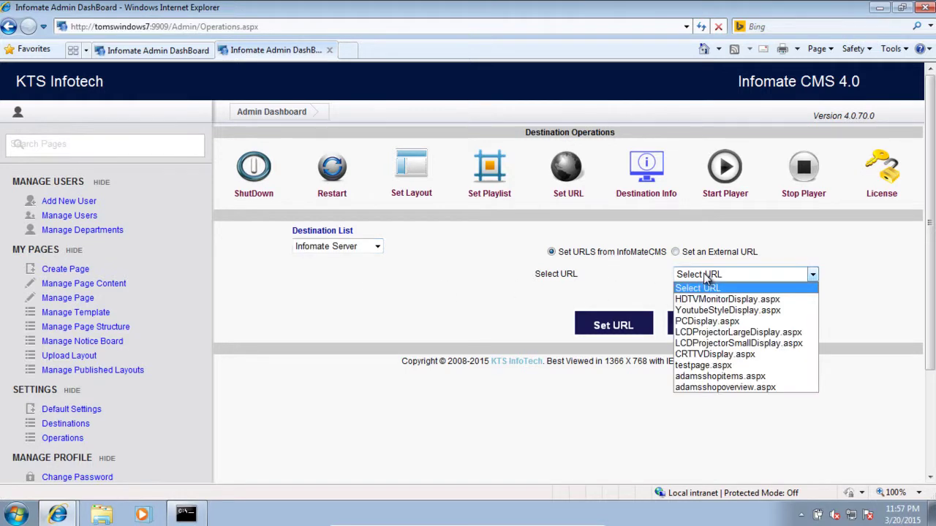
click(730, 387)
click(613, 326)
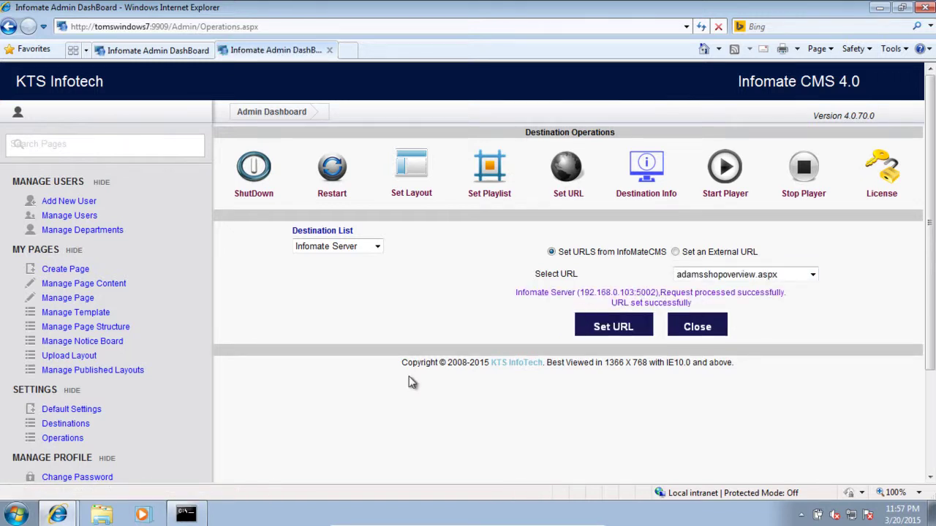
Switch Windows to the Infomate Server user and sign in with the account password.
click(16, 515)
mouse_move(239, 479)
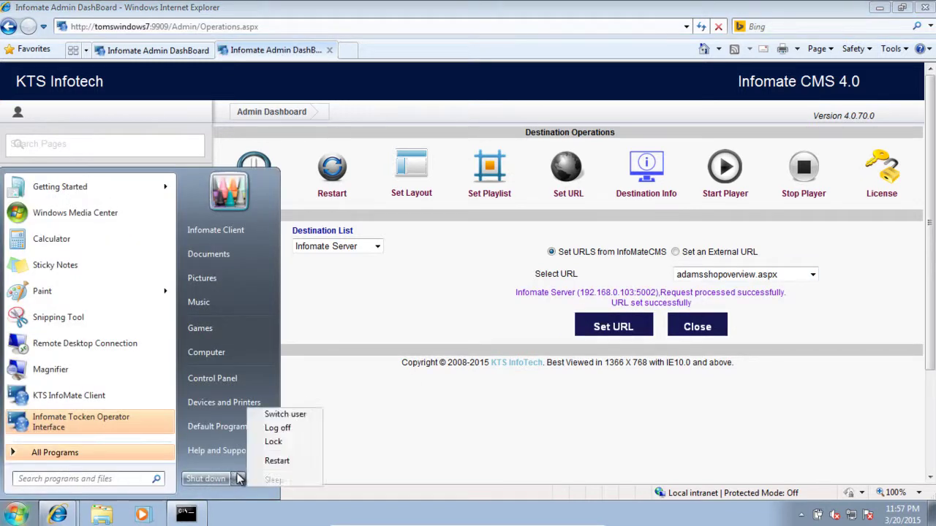
click(282, 415)
click(343, 313)
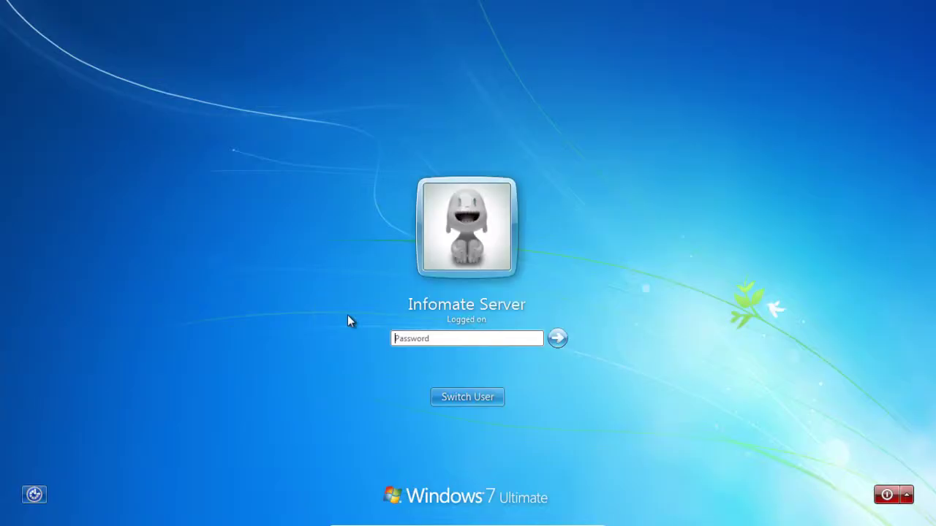
text(********)
key(Return)
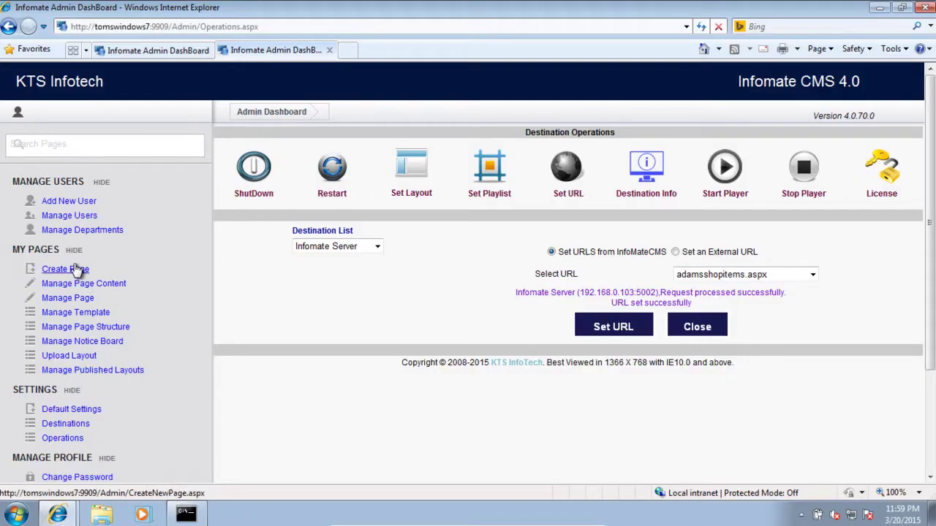
Create a page named Adams Shop Master with alias adamsshopmaster.aspx and template 3Row1Column1280X720, and continue to its association properties.
click(75, 269)
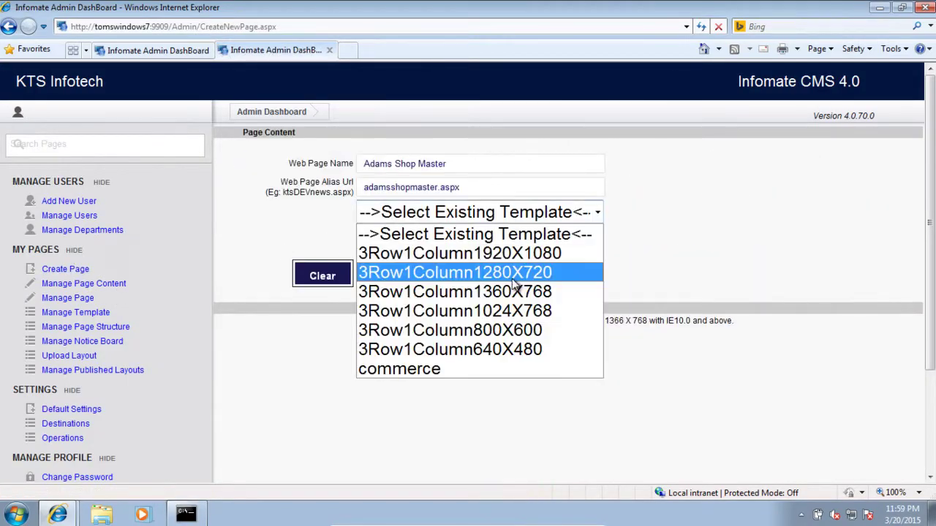
click(470, 271)
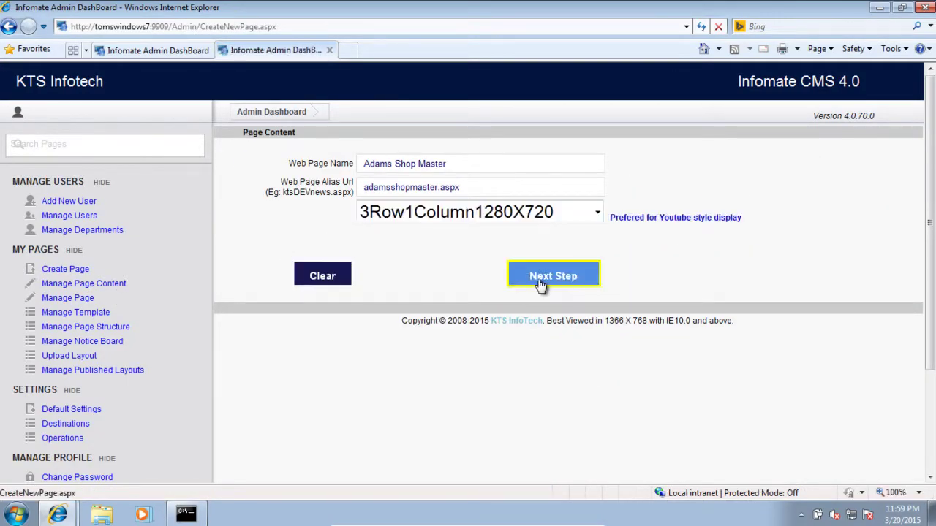
click(540, 283)
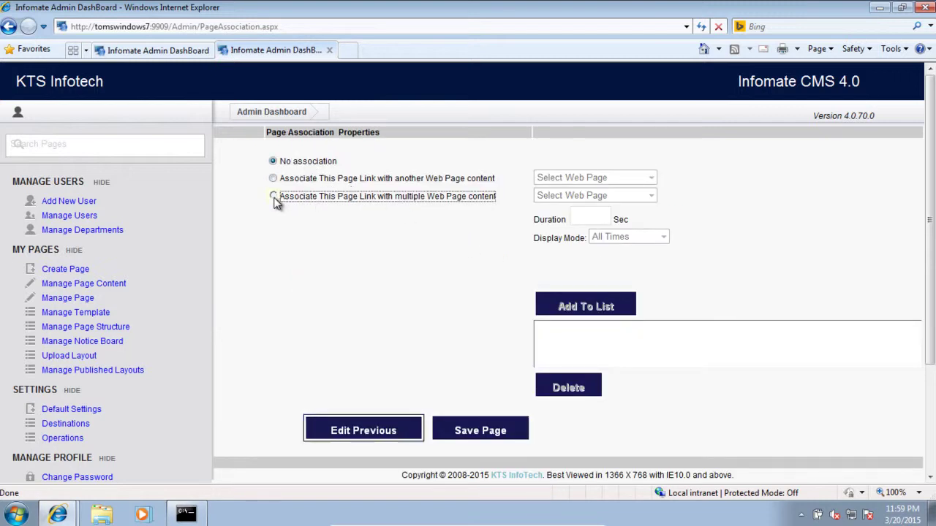
Associate the page link with multiple web page contents and add Adams Shop Items for 2 seconds in All Times mode.
click(275, 198)
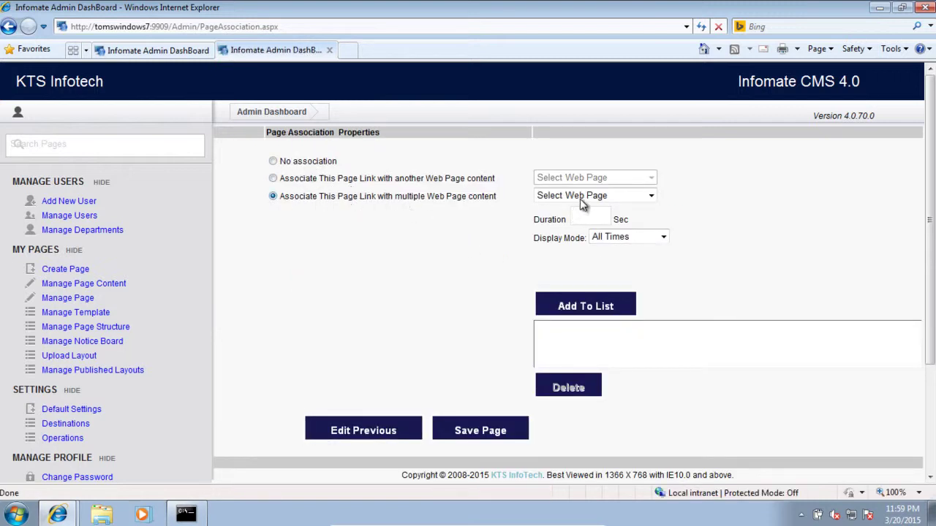
click(634, 202)
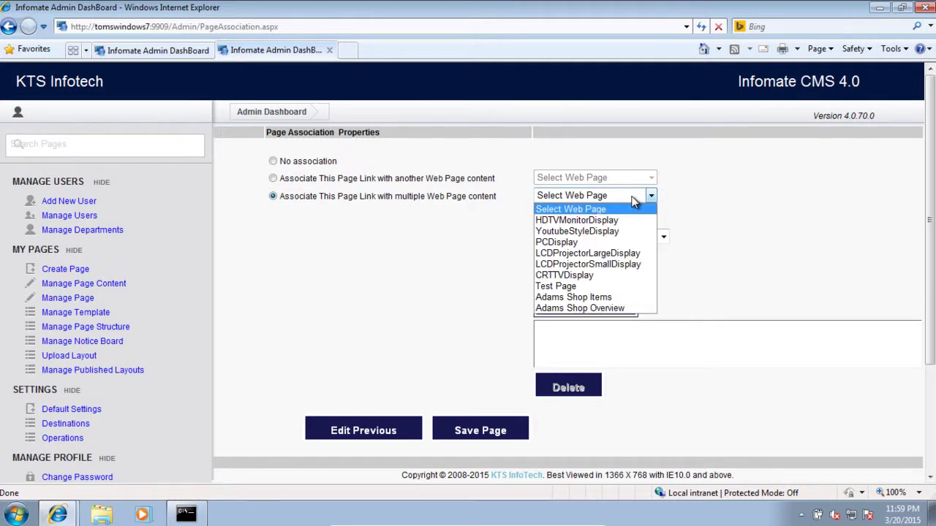
click(607, 297)
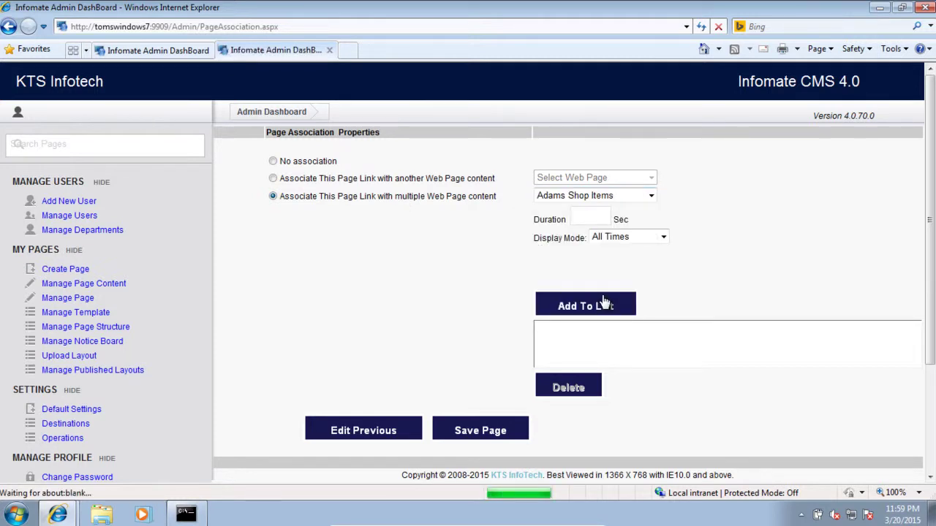
click(600, 217)
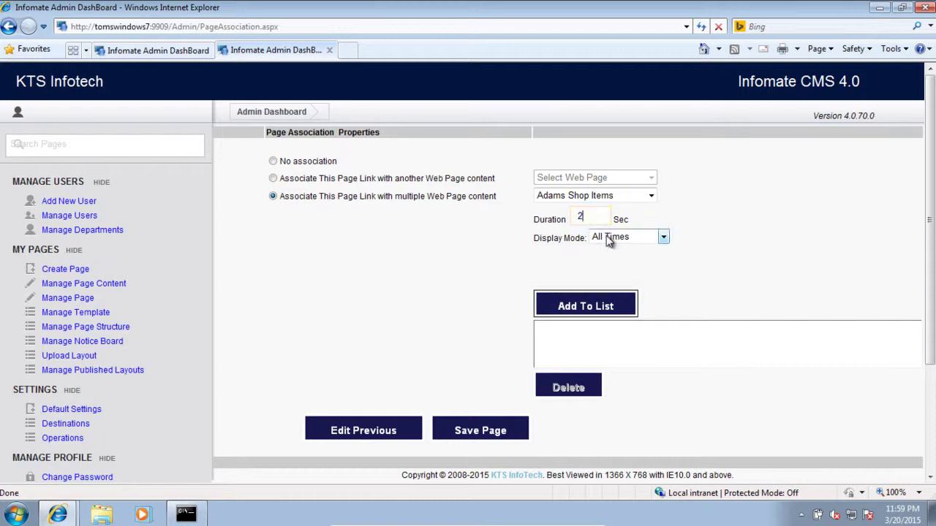
click(610, 242)
click(611, 242)
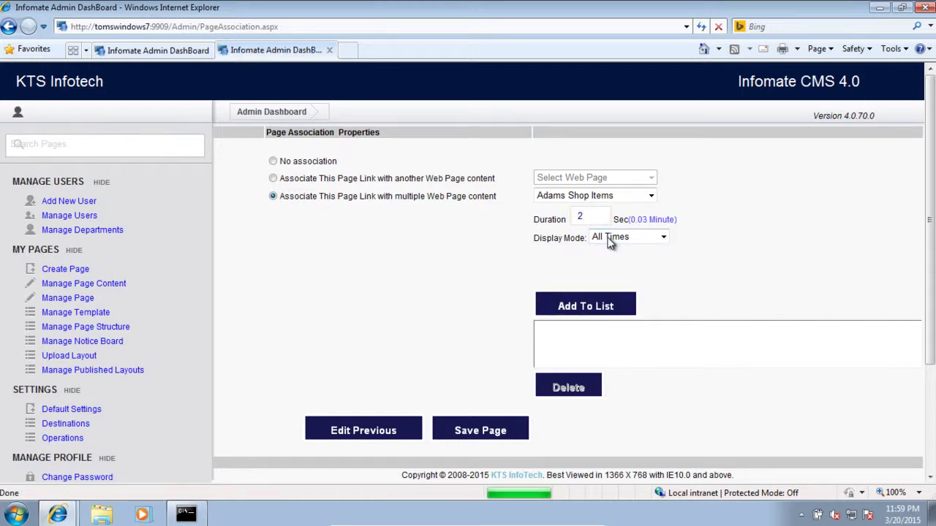
click(611, 243)
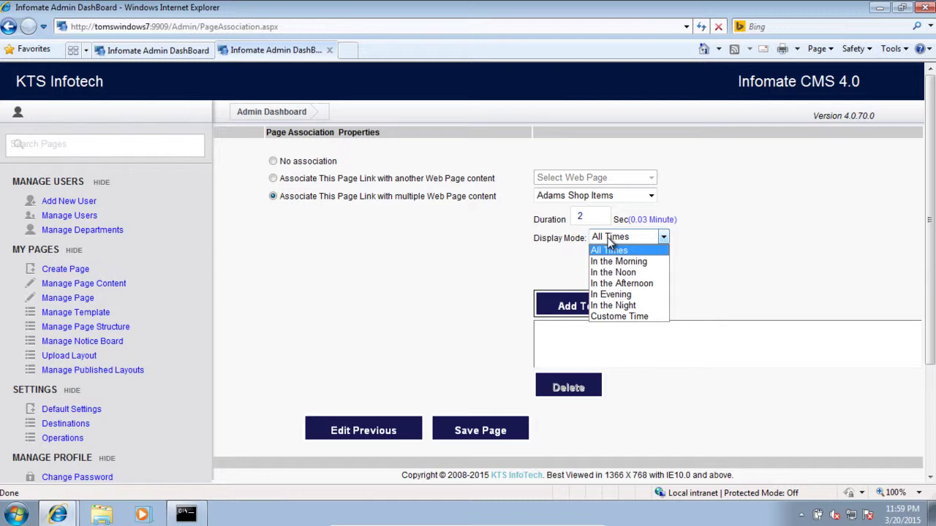
click(610, 242)
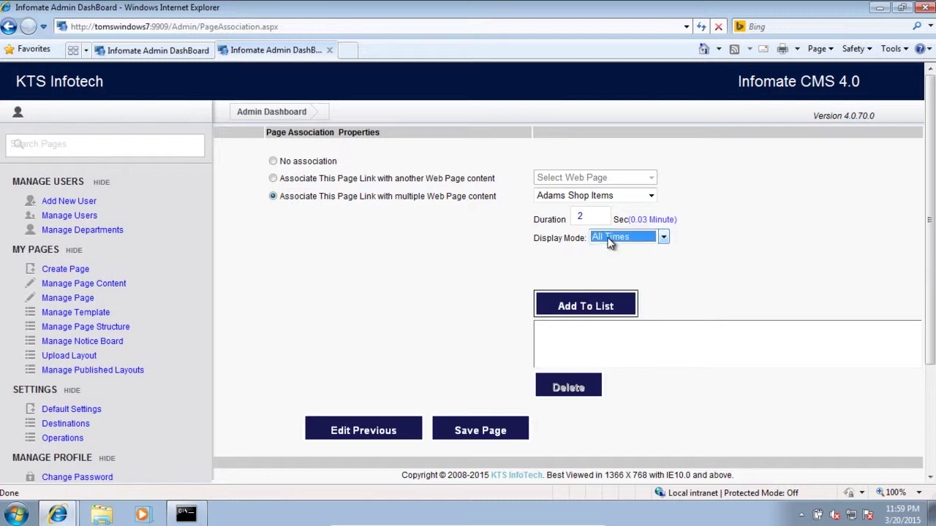
click(600, 308)
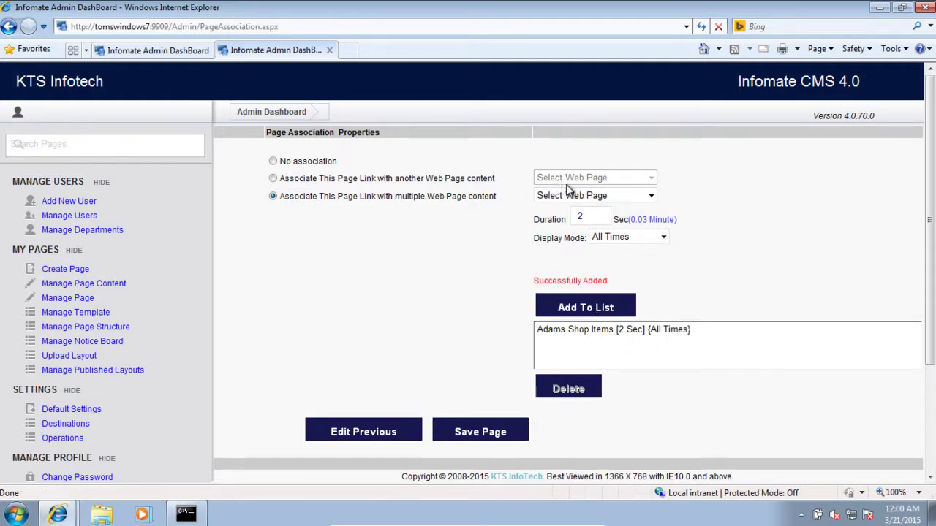
Add Adams Shop Overview to the association list for 2 seconds in All Times mode and save the page.
click(570, 191)
click(598, 310)
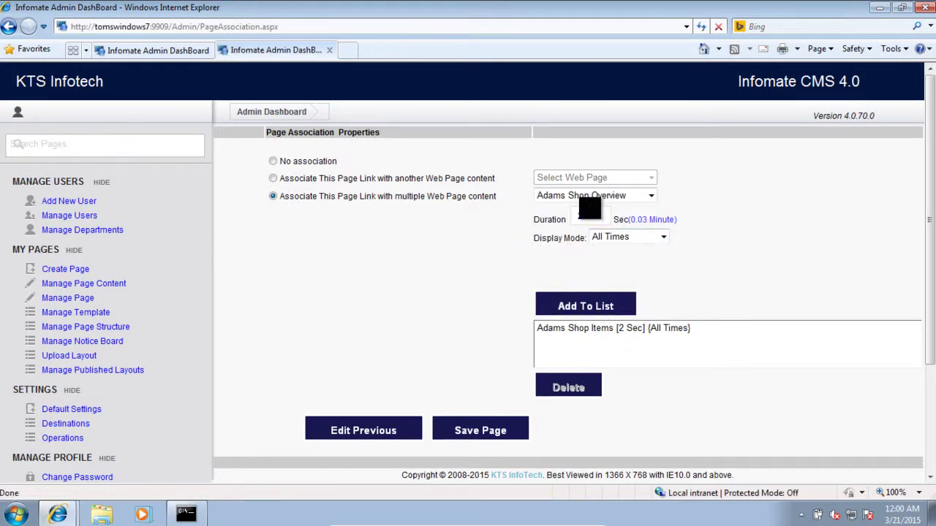
click(591, 212)
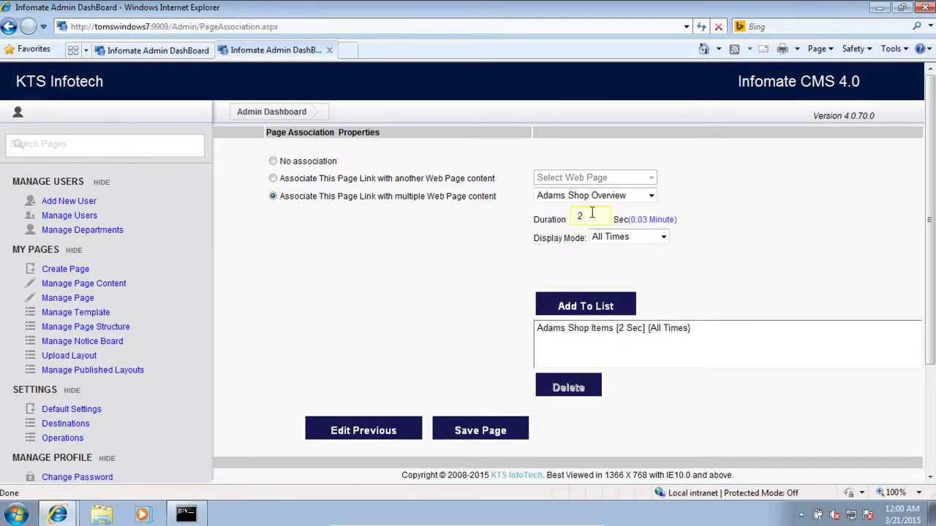
click(600, 307)
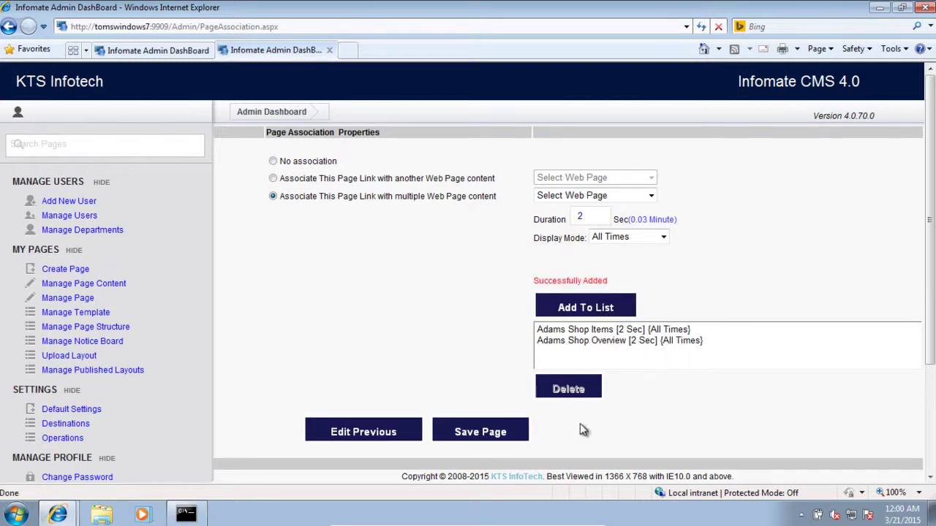
click(497, 437)
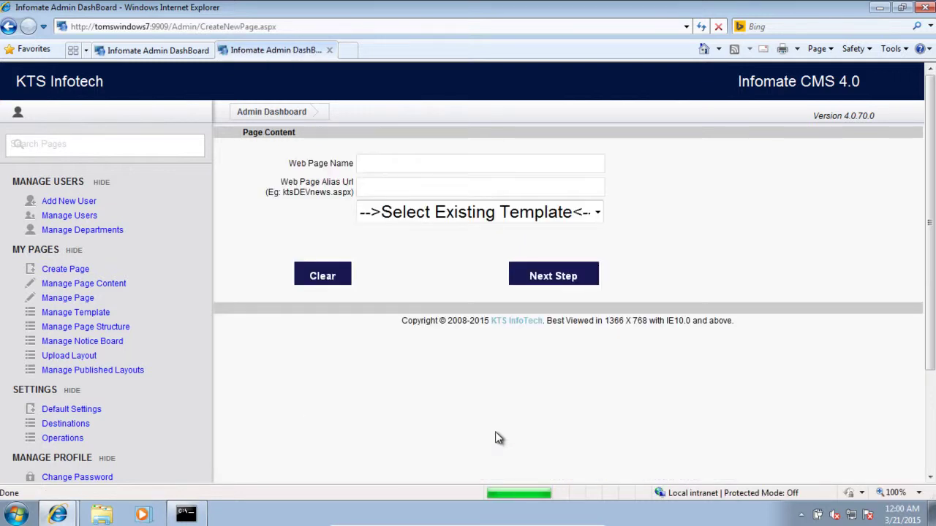
Publish the Adams Shop Master page and open its content management.
click(68, 297)
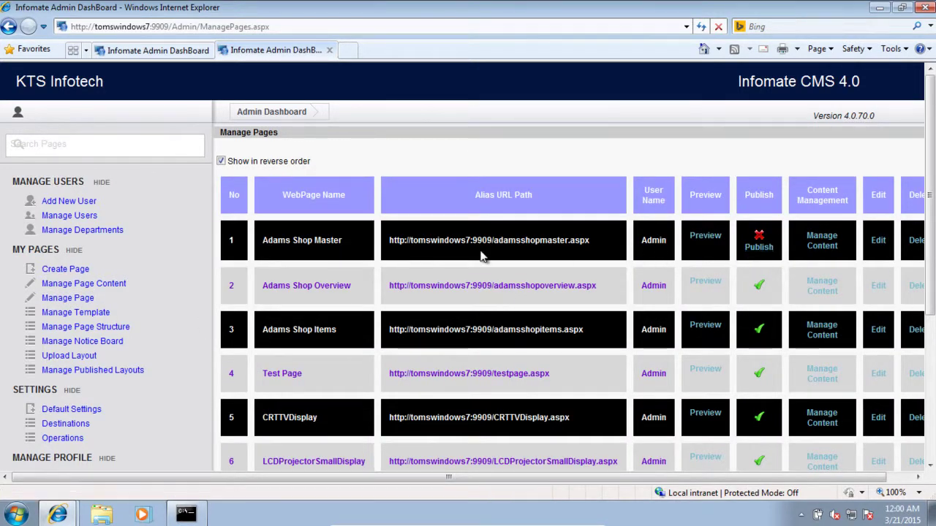
click(759, 250)
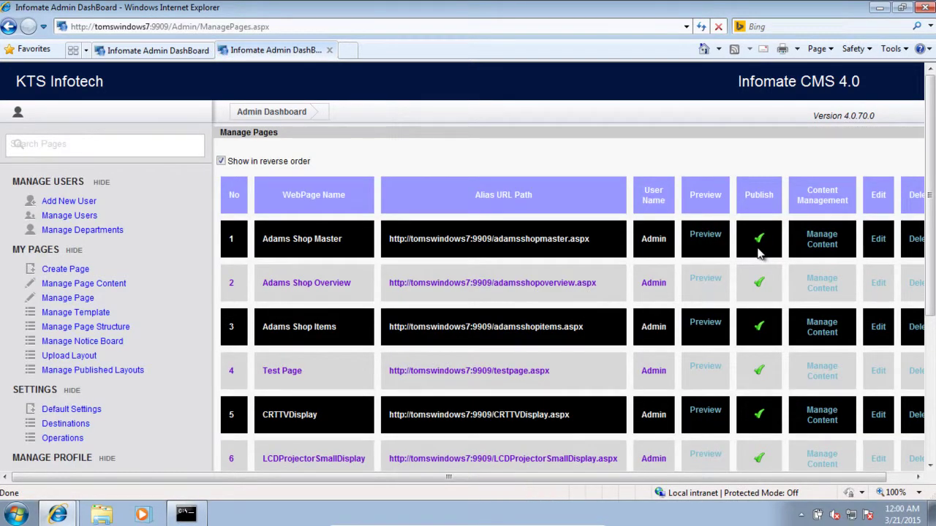
click(817, 244)
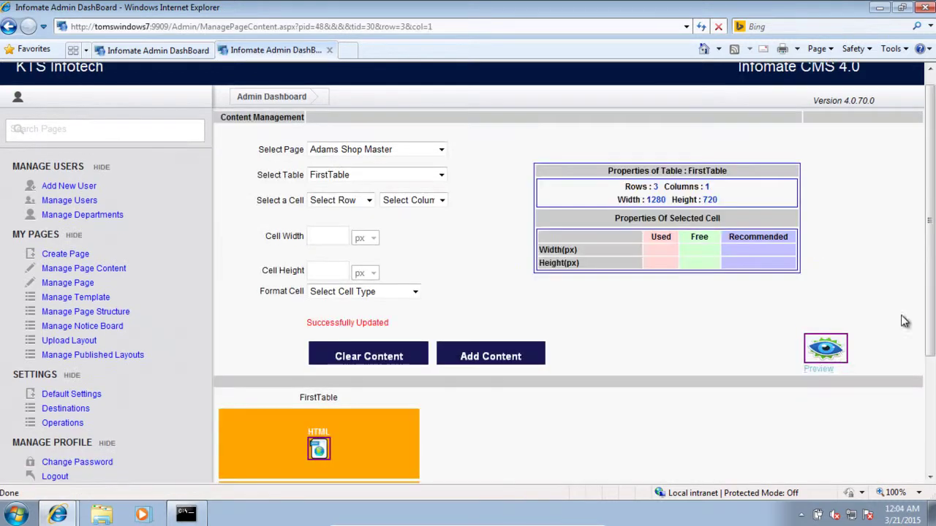
Preview the Adams Shop Master page, close the preview and review the content types in its table cells.
click(836, 355)
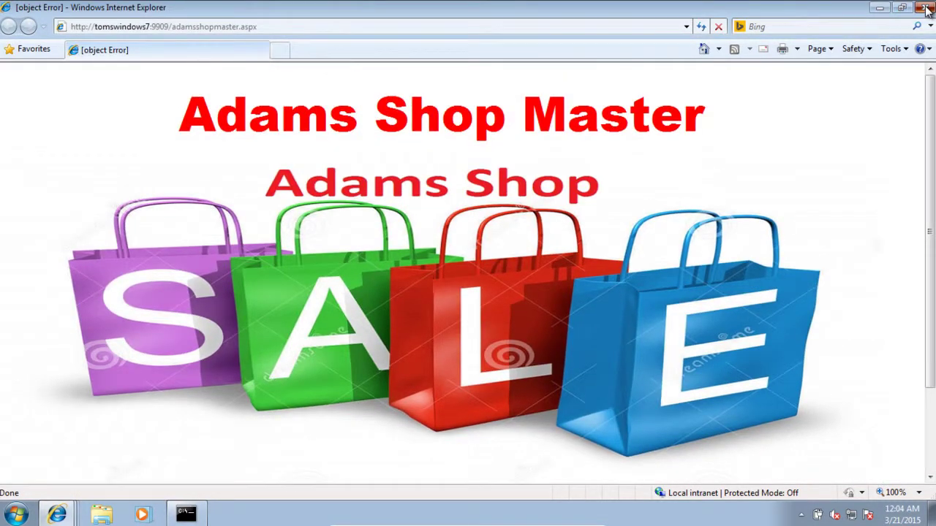
click(925, 9)
scroll(573, 292, down, 5)
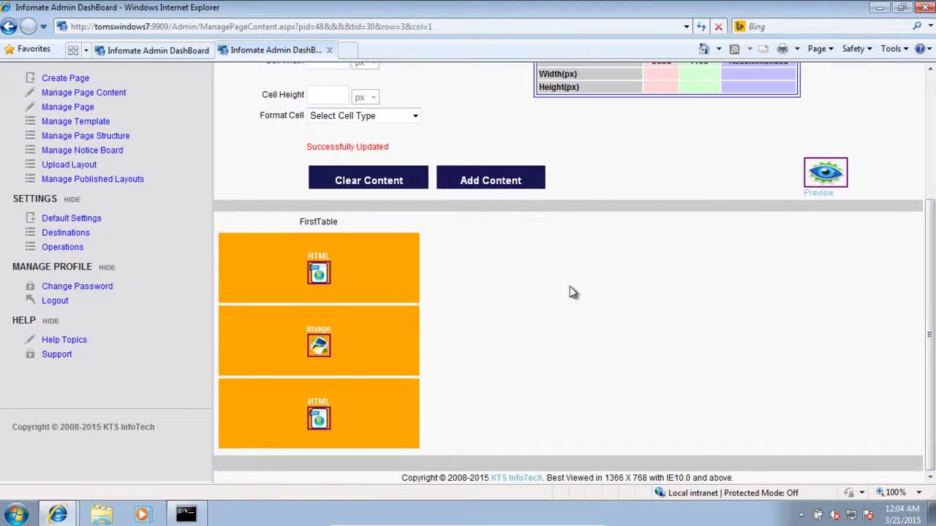
Use the Set URL operation to send adamsshopmaster.aspx to the Infomate Server destination.
click(62, 248)
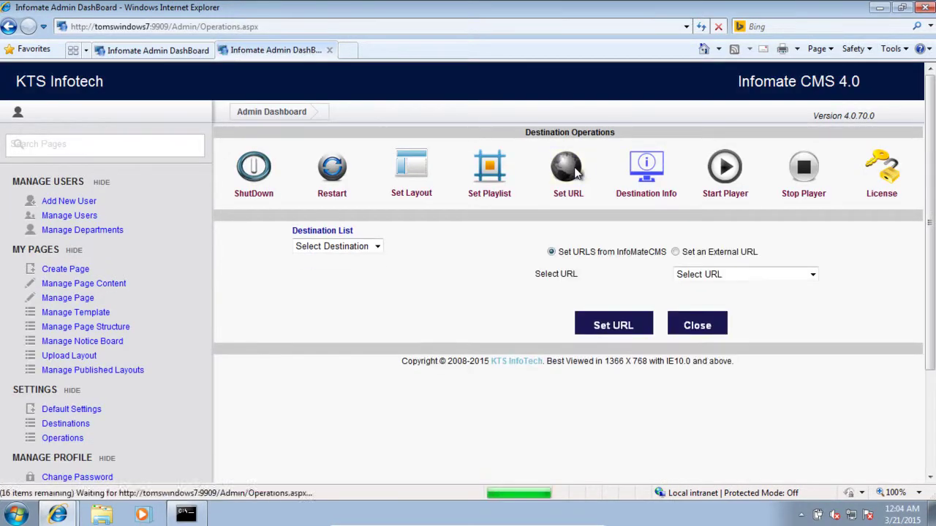
click(378, 246)
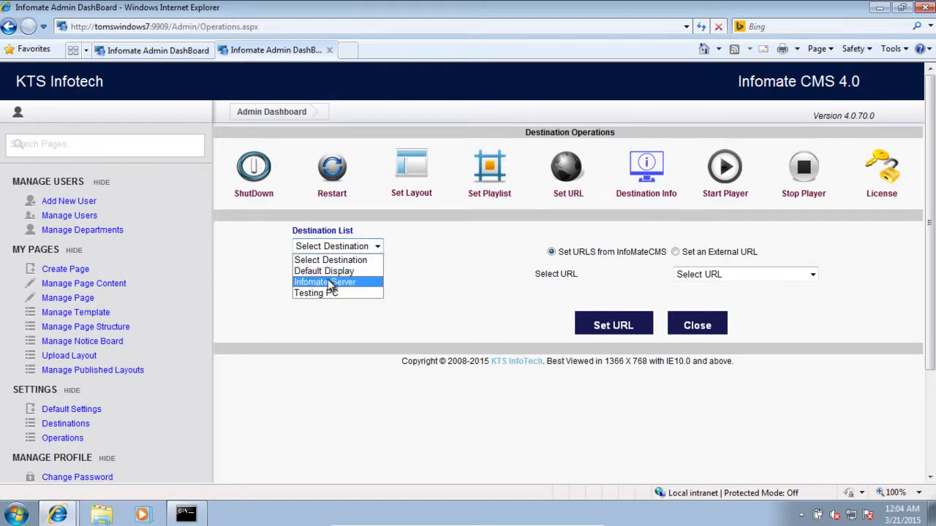
click(333, 282)
click(743, 277)
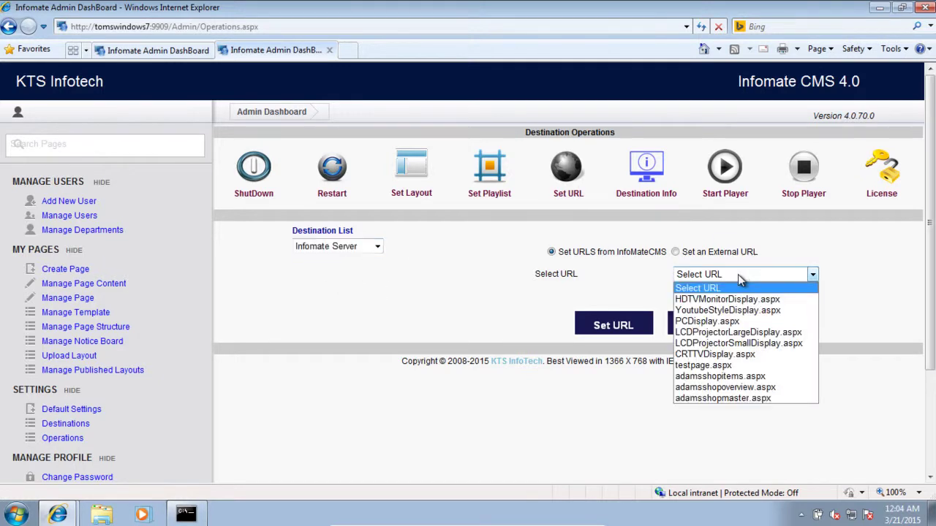
click(746, 402)
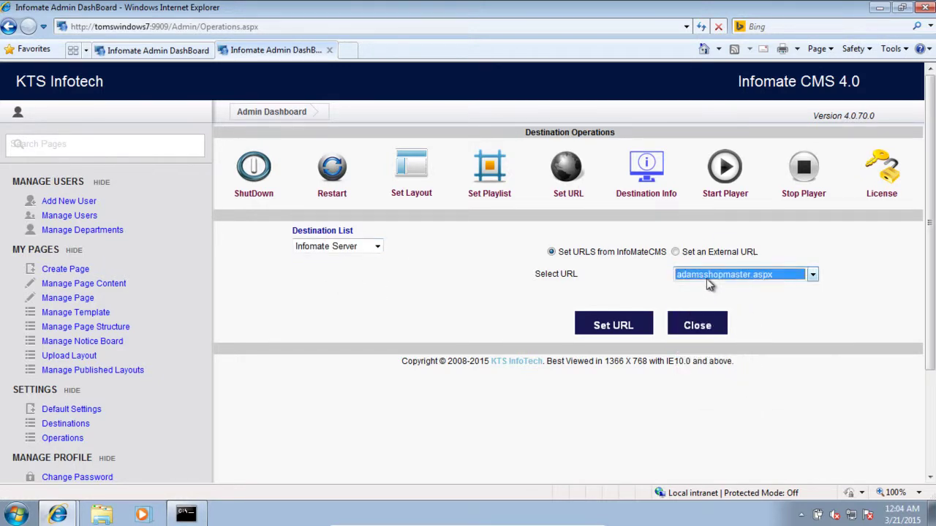
click(611, 326)
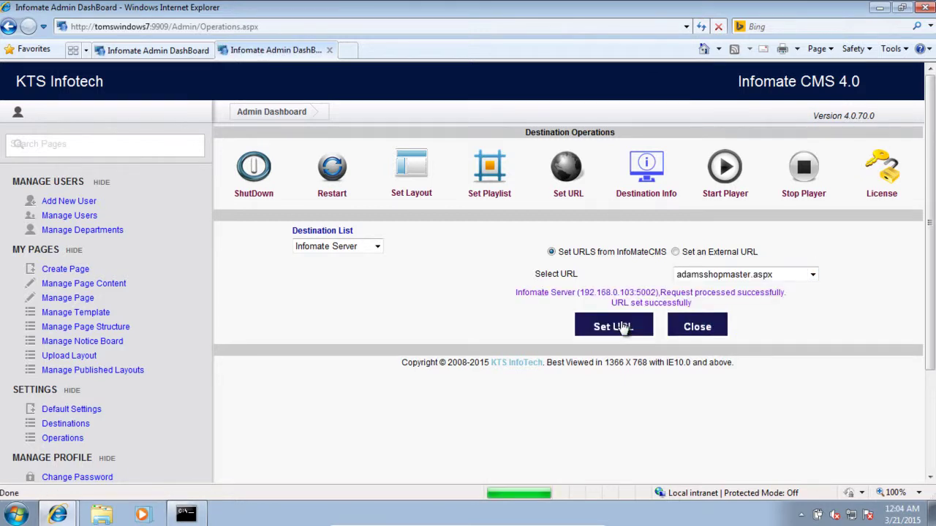
Switch Windows from the current session to the Infomate Server user's sign-in.
click(17, 515)
mouse_move(242, 475)
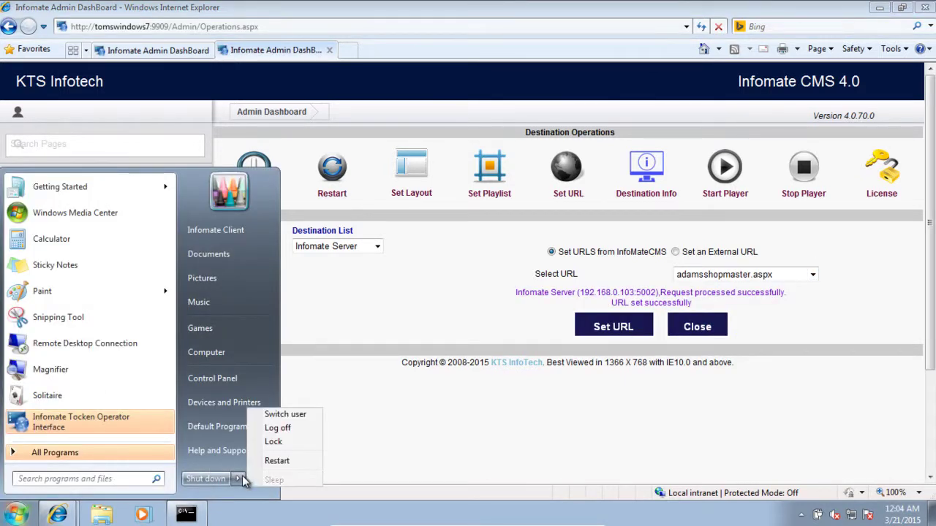
click(284, 414)
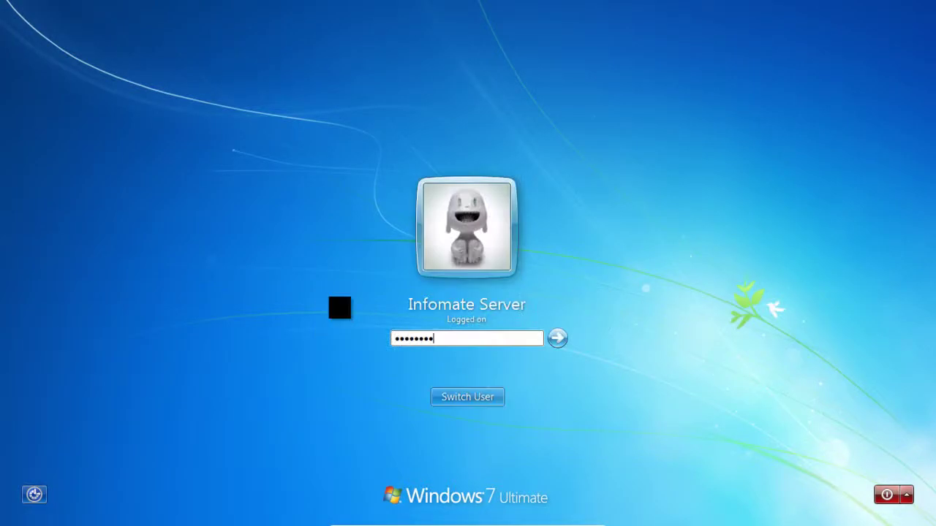